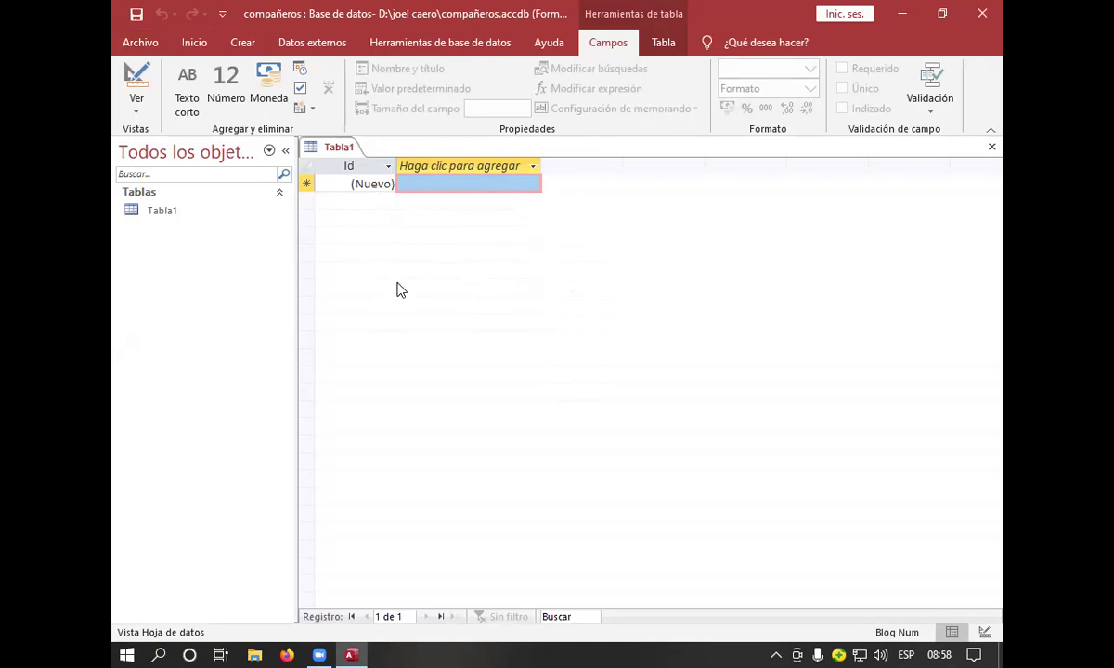
click(356, 182)
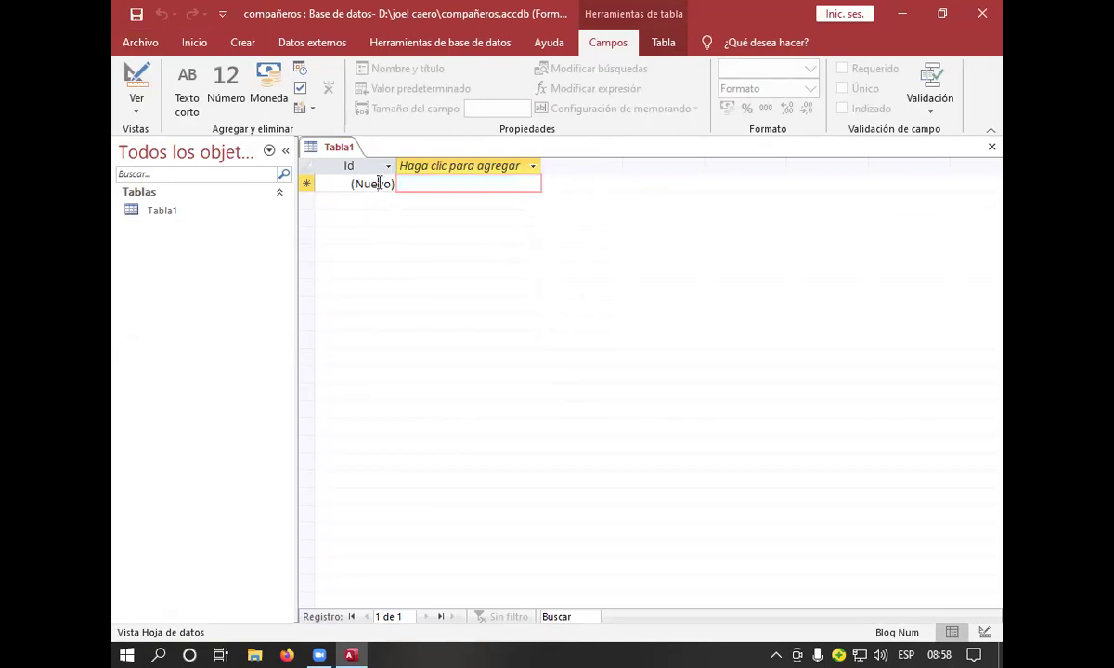
click(430, 184)
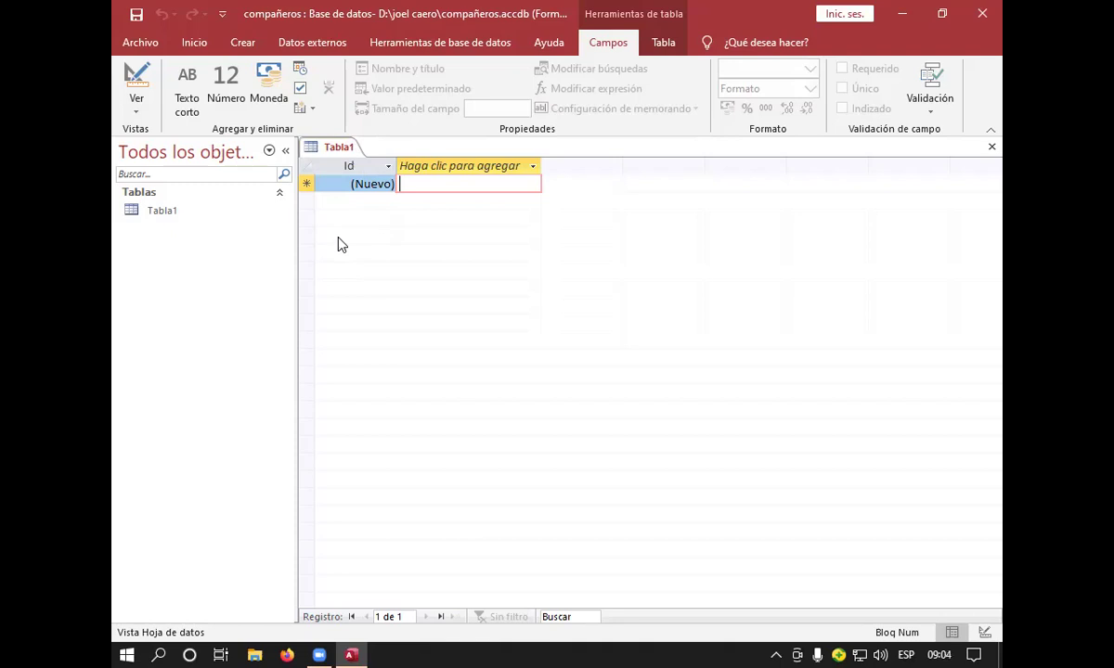
Switch Tabla1 to Vista Diseño from its tab's context menu, bringing up the Guardar como prompt
click(327, 151)
right_click(340, 152)
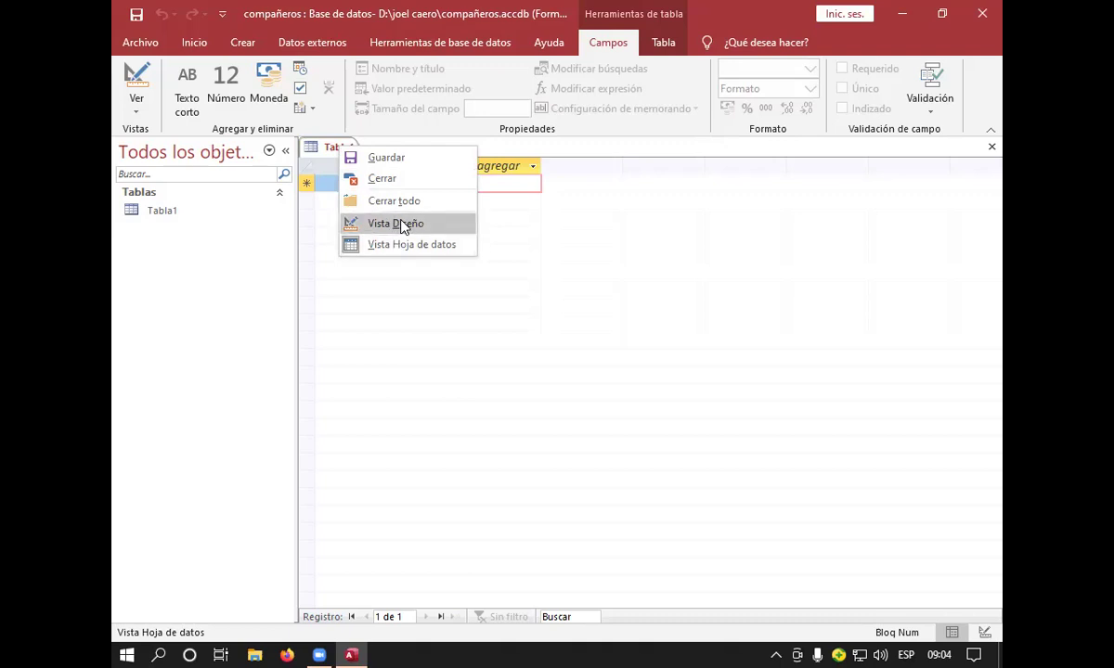
click(405, 228)
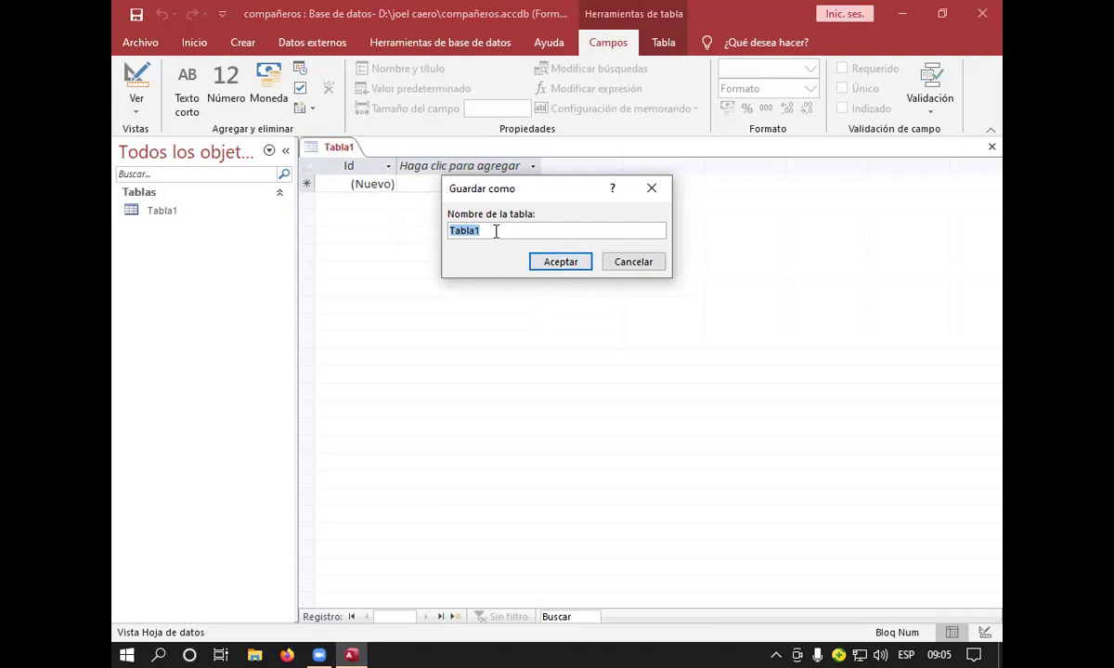
Name the table 'lista de compañeros' and confirm to open it in Design view
text(lista de compañeros)
click(560, 263)
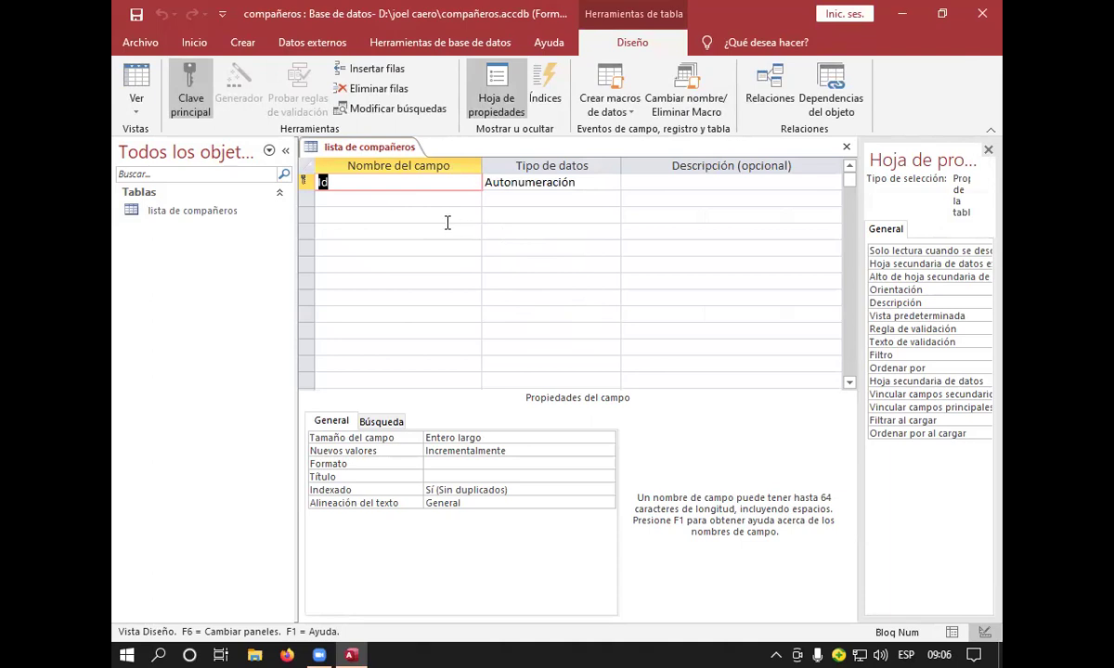
Replace the field name Id with 'codigo'
key(Delete)
text(codigo)
Set the codigo field's data type to Autonumeración
click(544, 183)
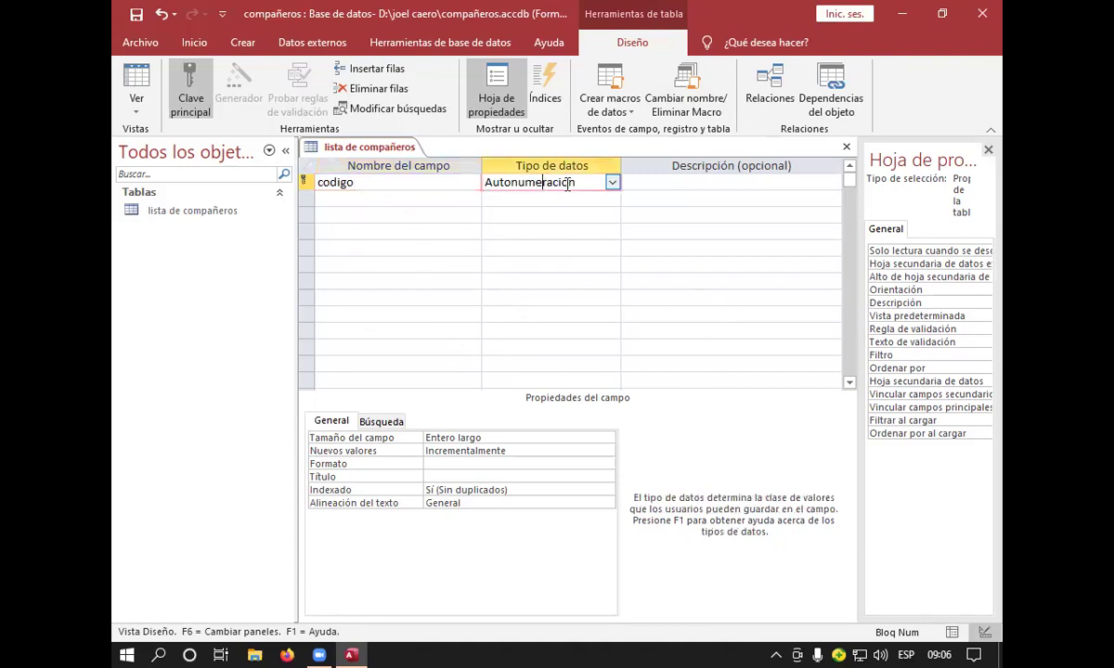
click(612, 184)
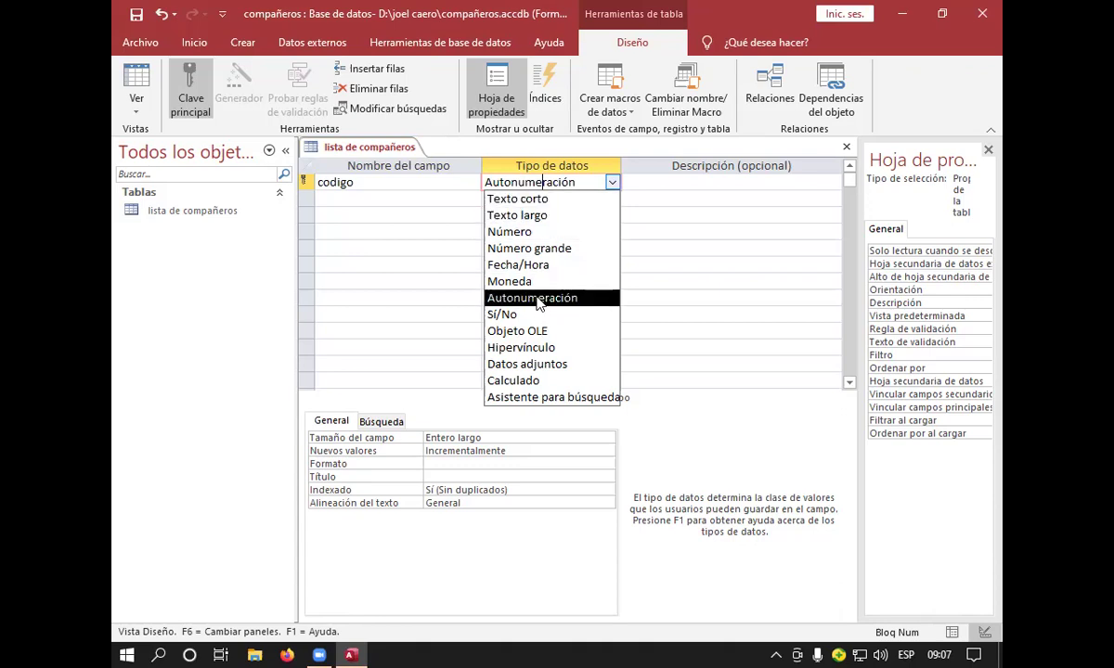
click(538, 298)
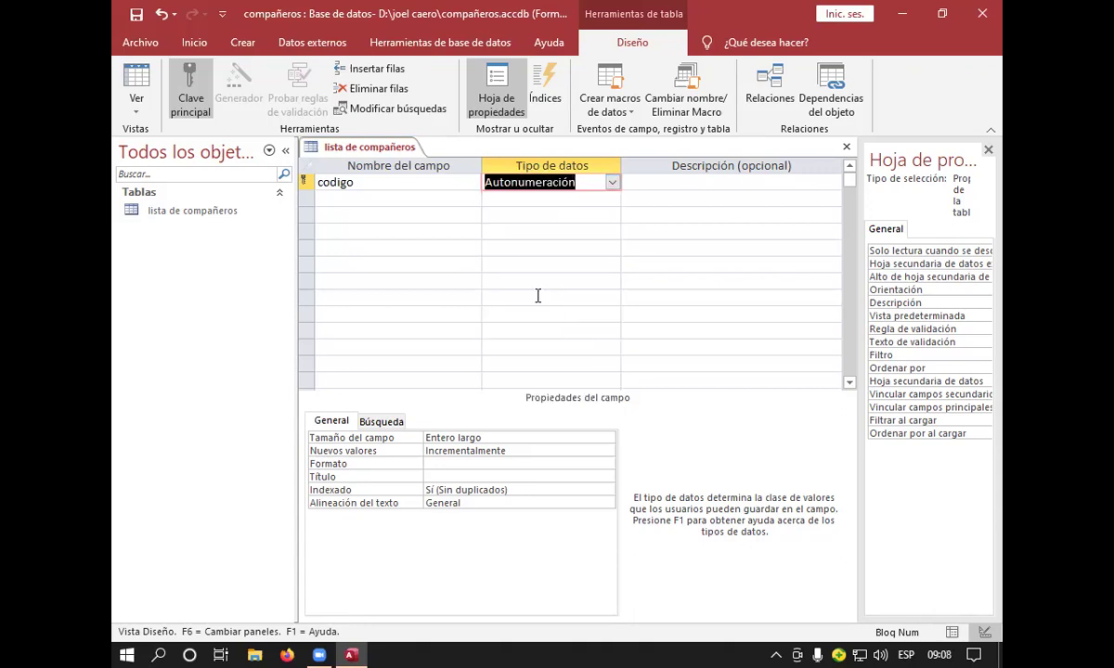
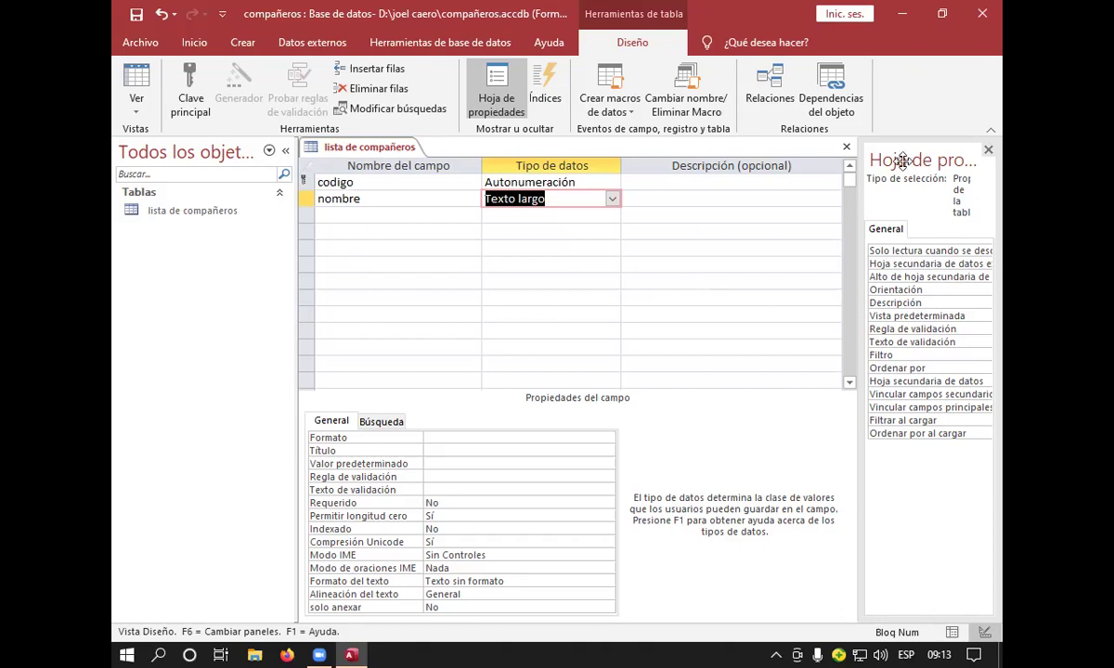
Change nombre to Texto corto and add a direccion field, also Texto corto, in the third row
click(613, 198)
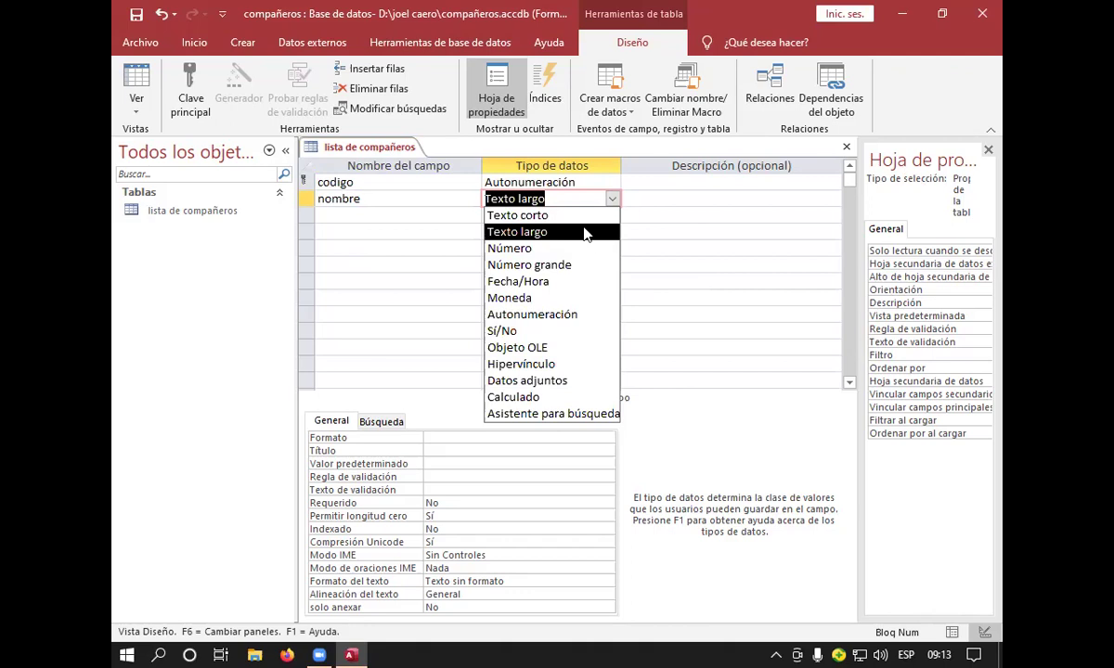
click(574, 215)
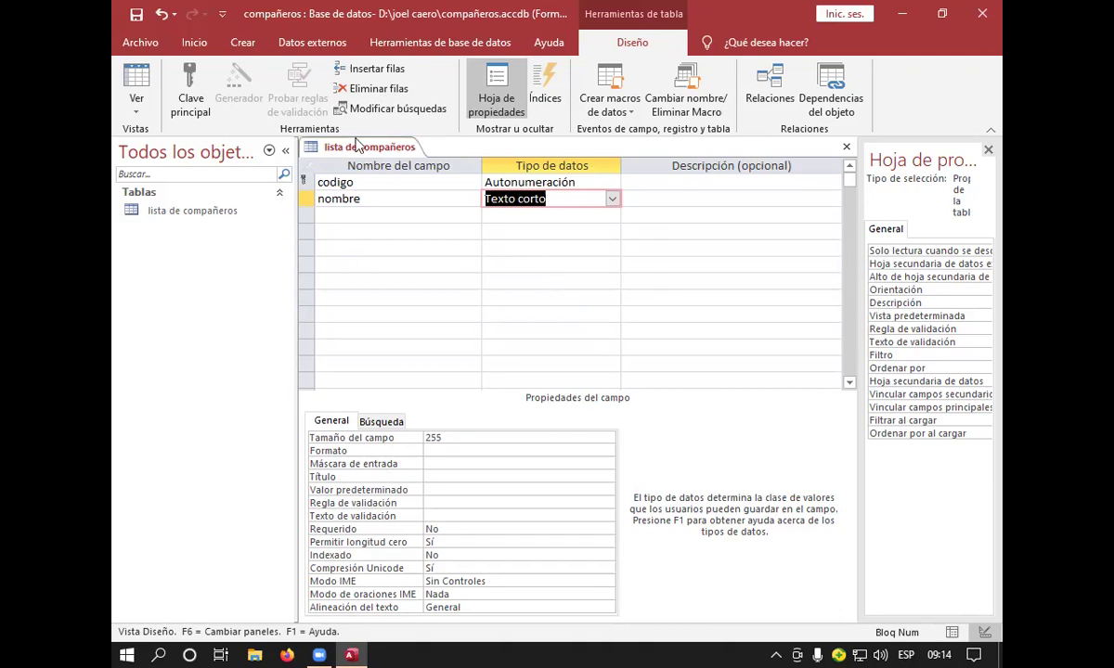
click(356, 214)
text(direccion)
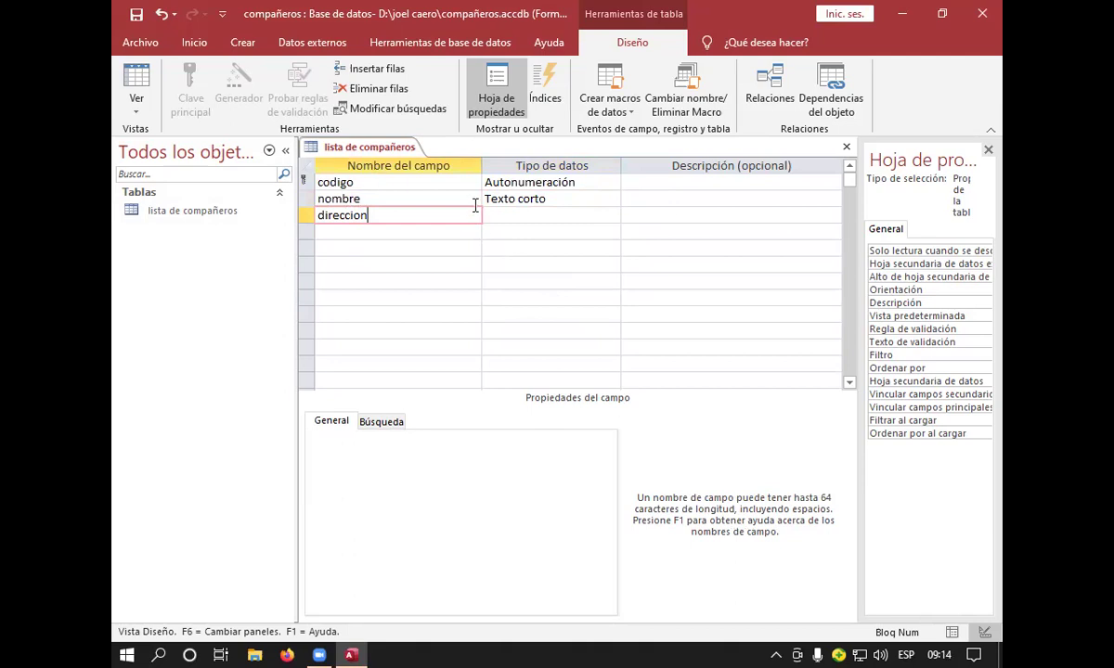
click(504, 217)
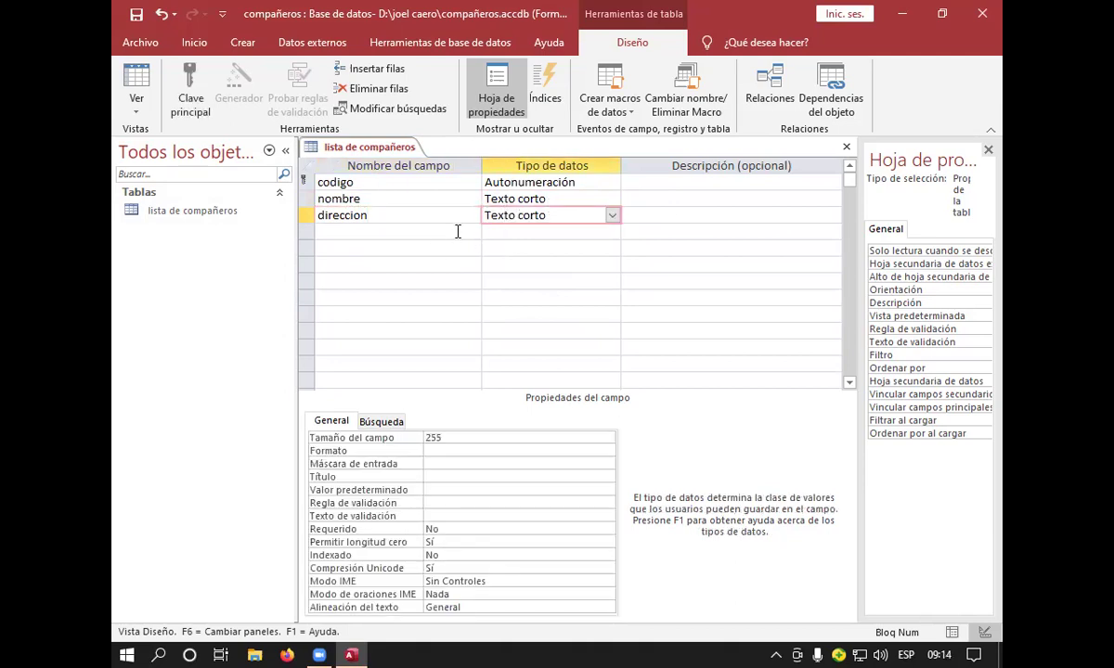
click(406, 231)
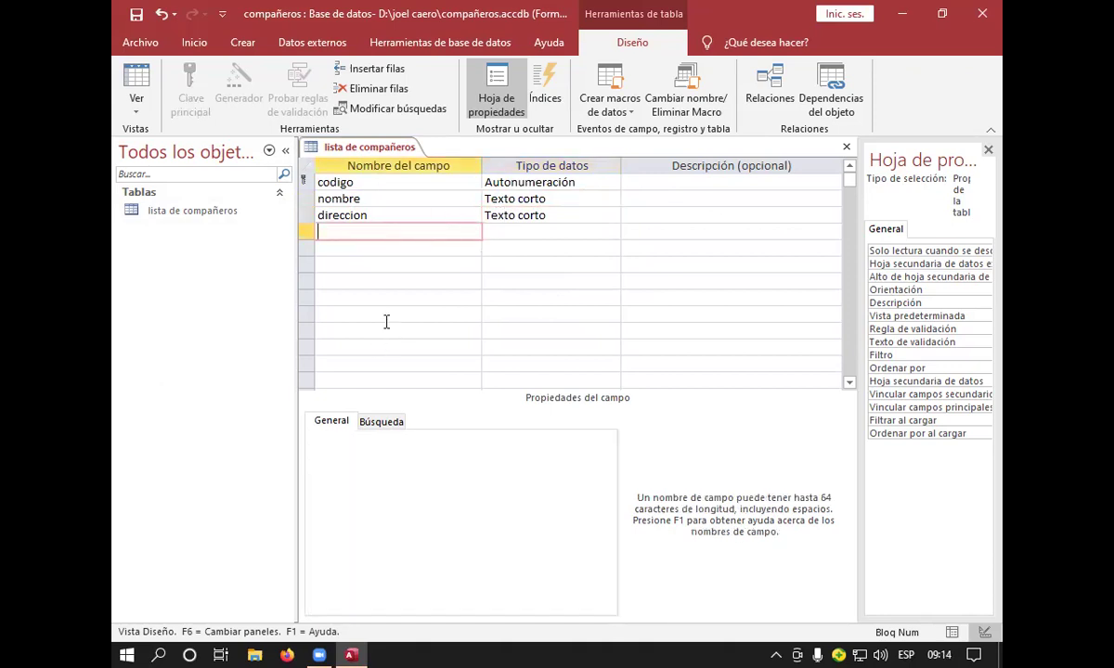
click(399, 199)
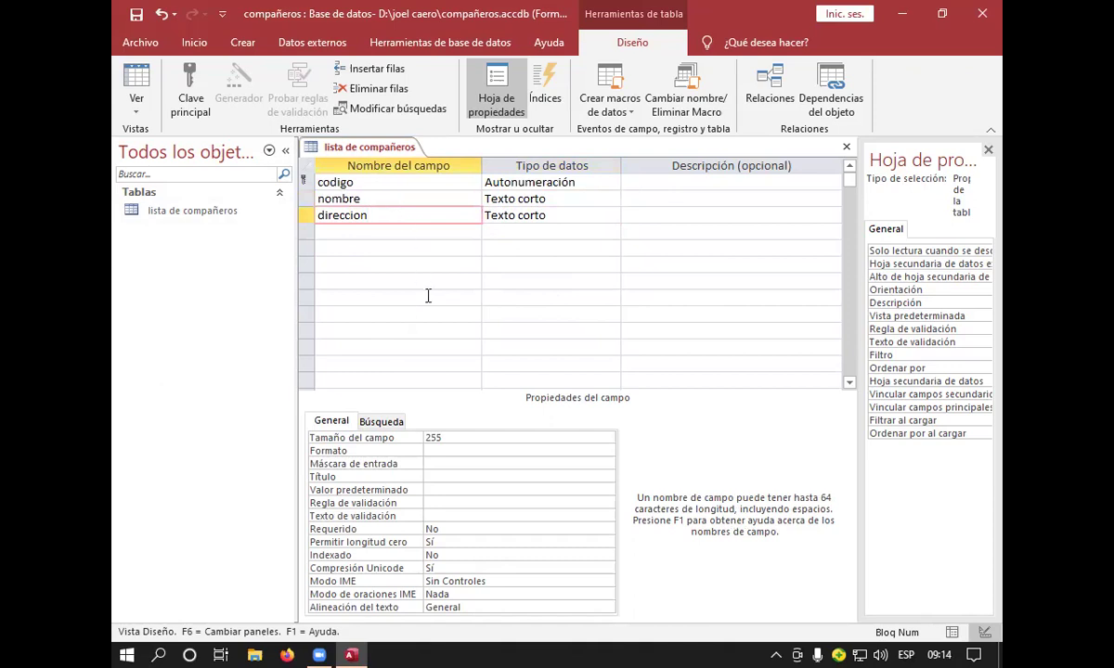
scroll(421, 372, down, 5)
scroll(421, 371, up, 5)
scroll(390, 381, down, 5)
scroll(404, 399, up, 5)
Add a telefono field with data type Número below direccion
click(422, 231)
text(t)
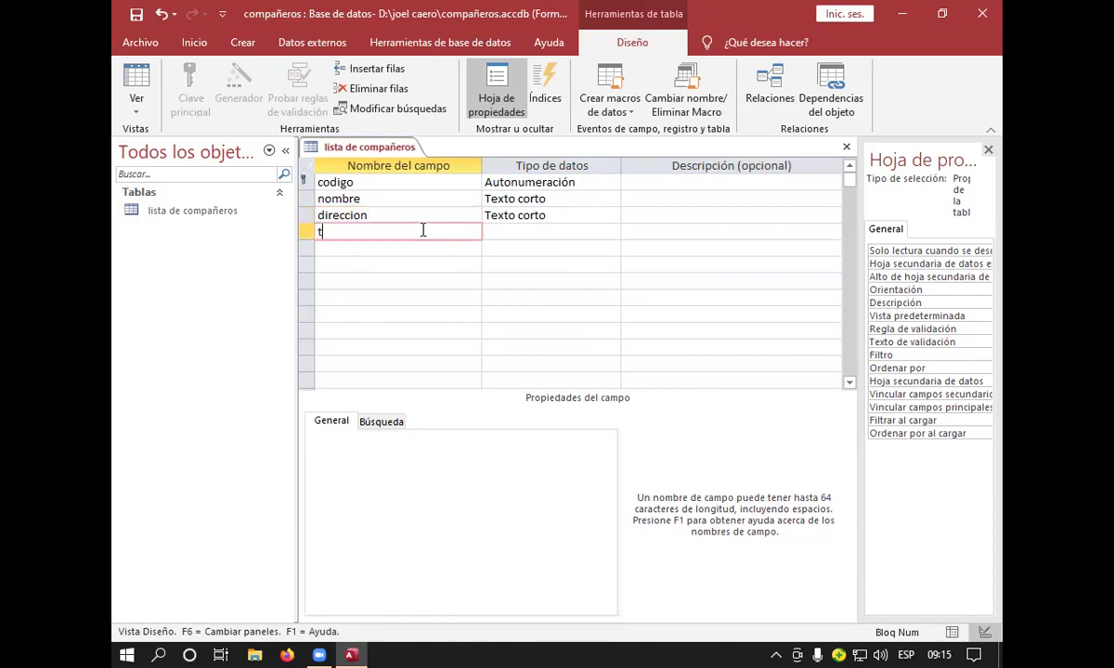
text(elefono)
click(510, 232)
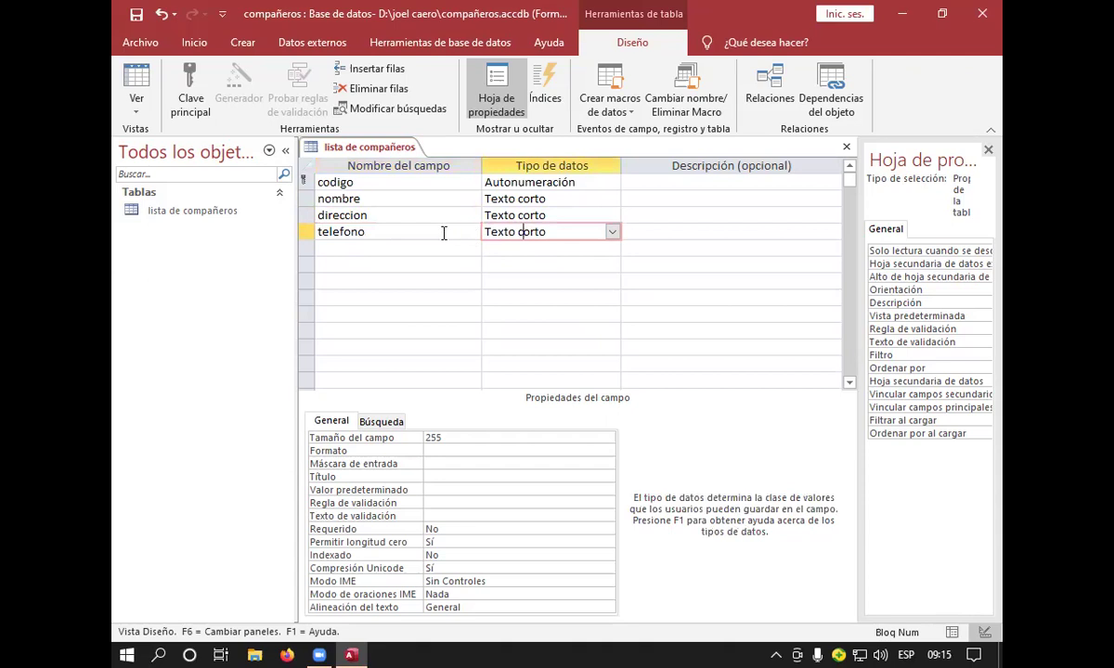
click(613, 231)
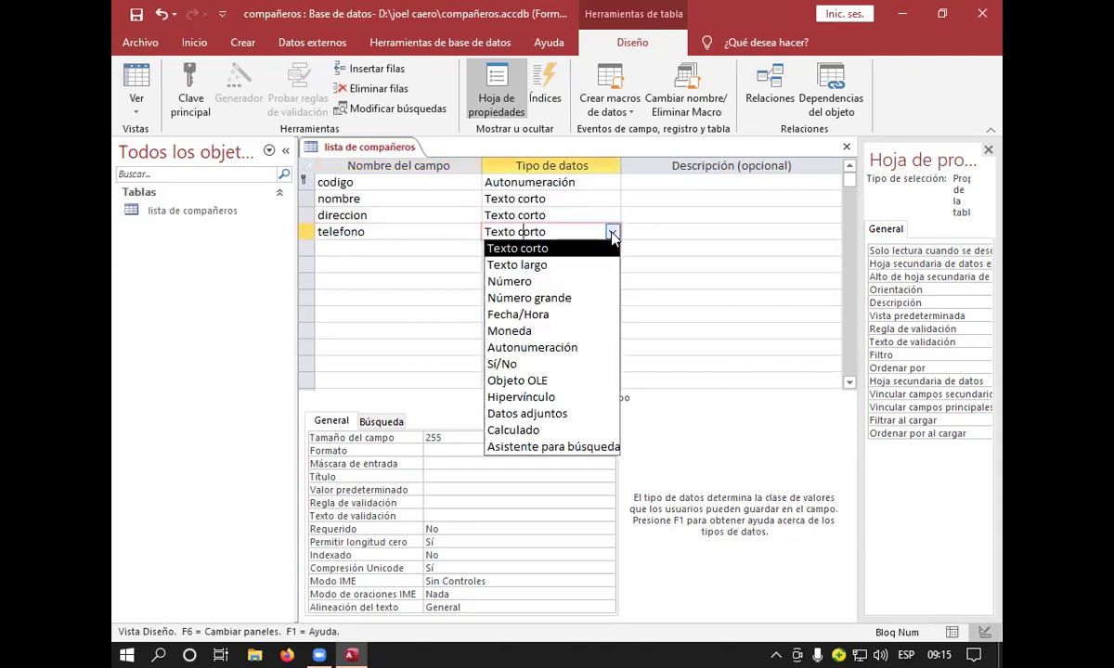
click(591, 281)
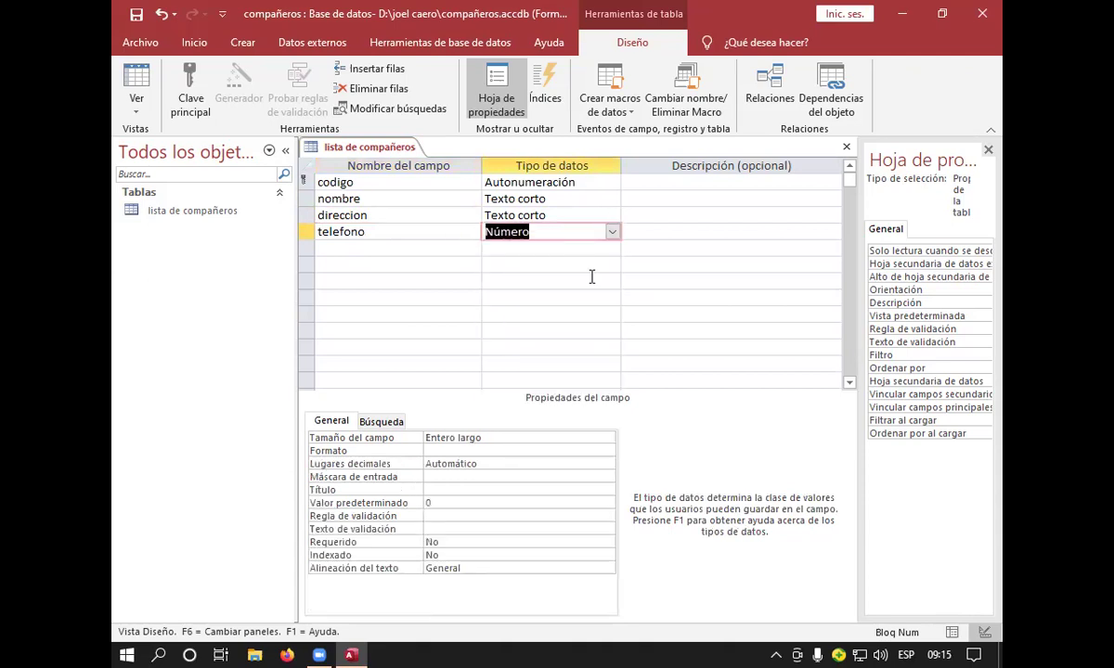
click(396, 248)
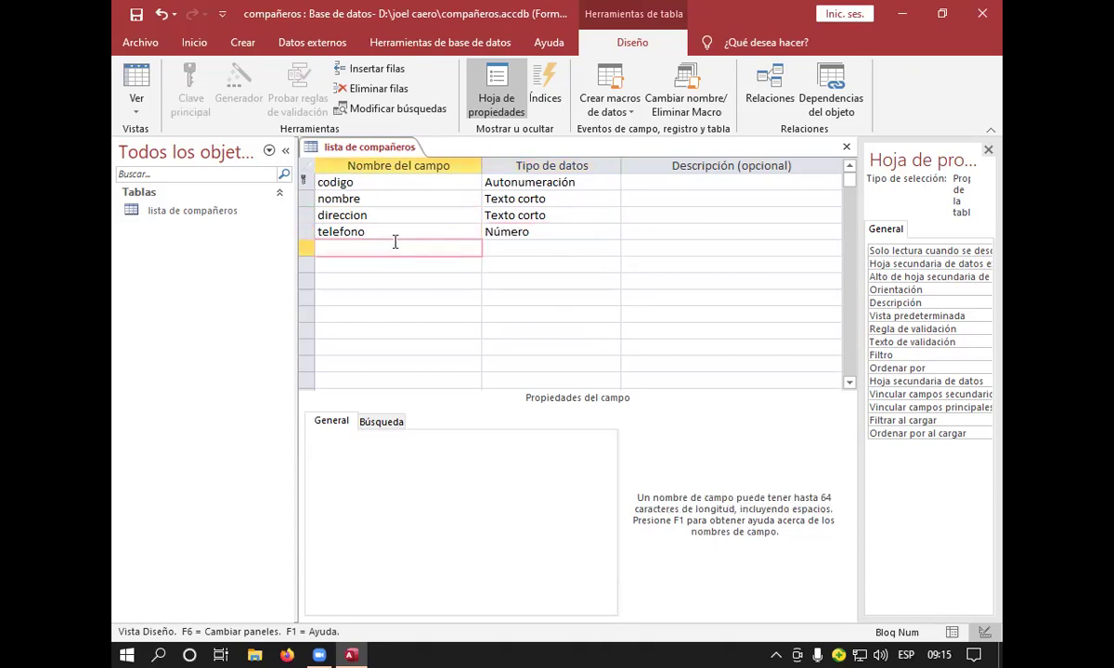
Name the next field foto and bring up its data type choices
text(foto)
click(568, 246)
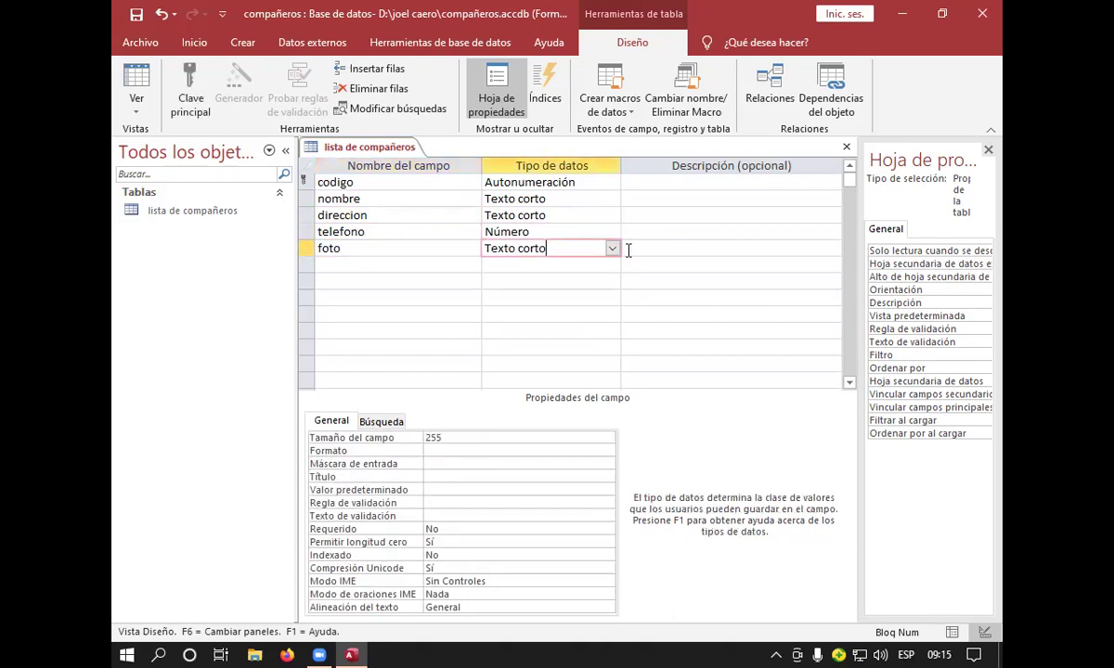
click(612, 250)
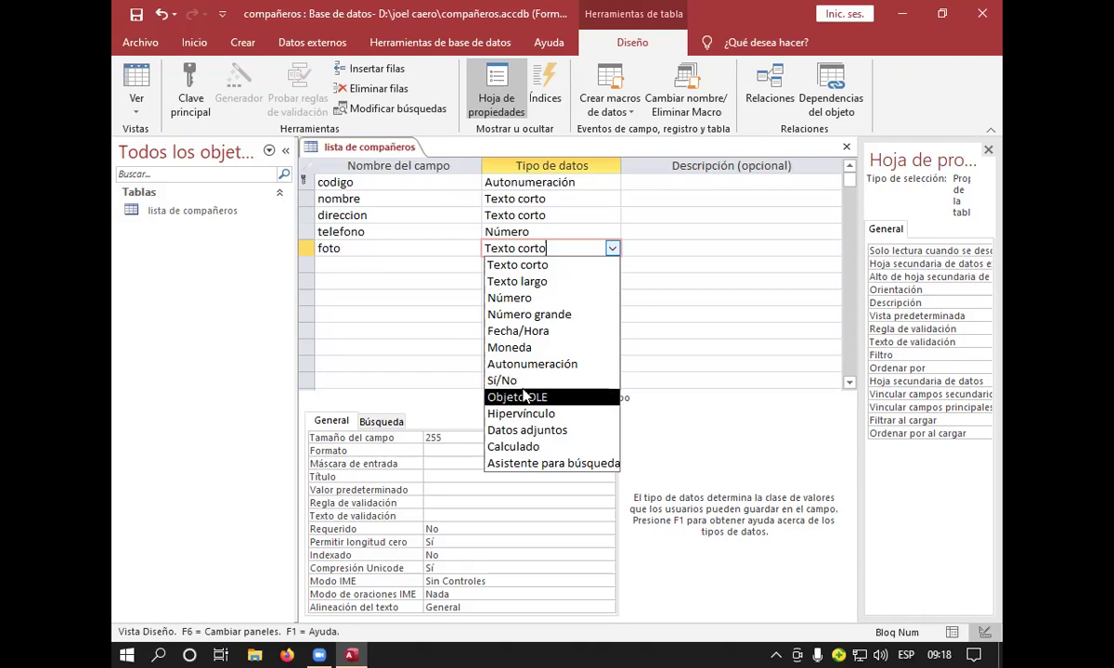
Make foto an Objeto OLE field and add a new field named firma
click(533, 397)
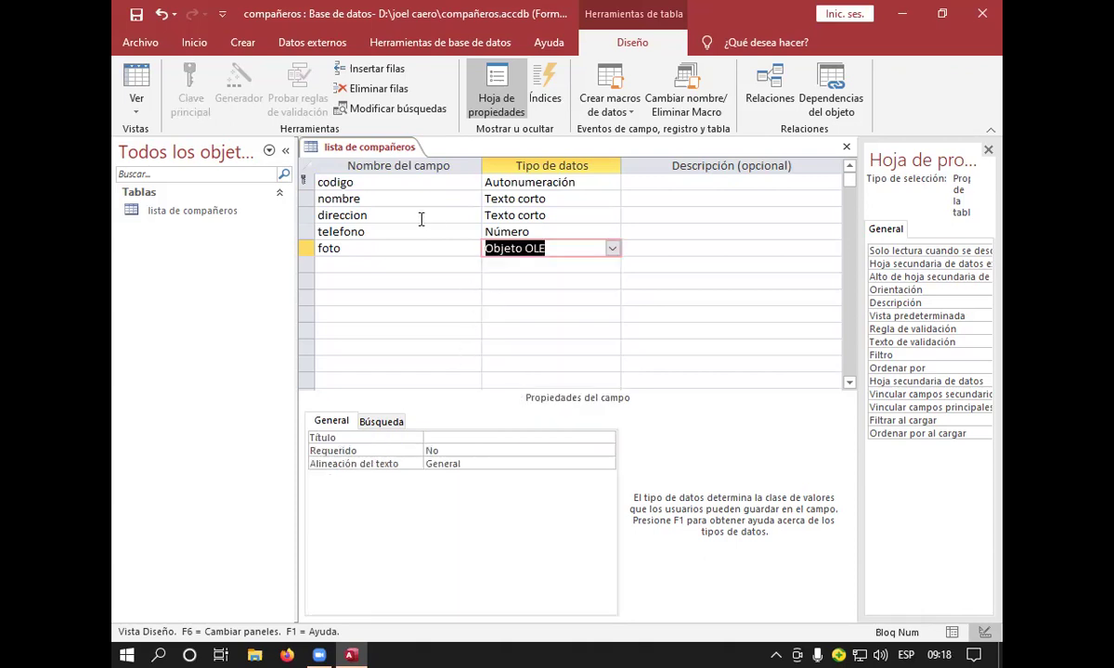
click(404, 266)
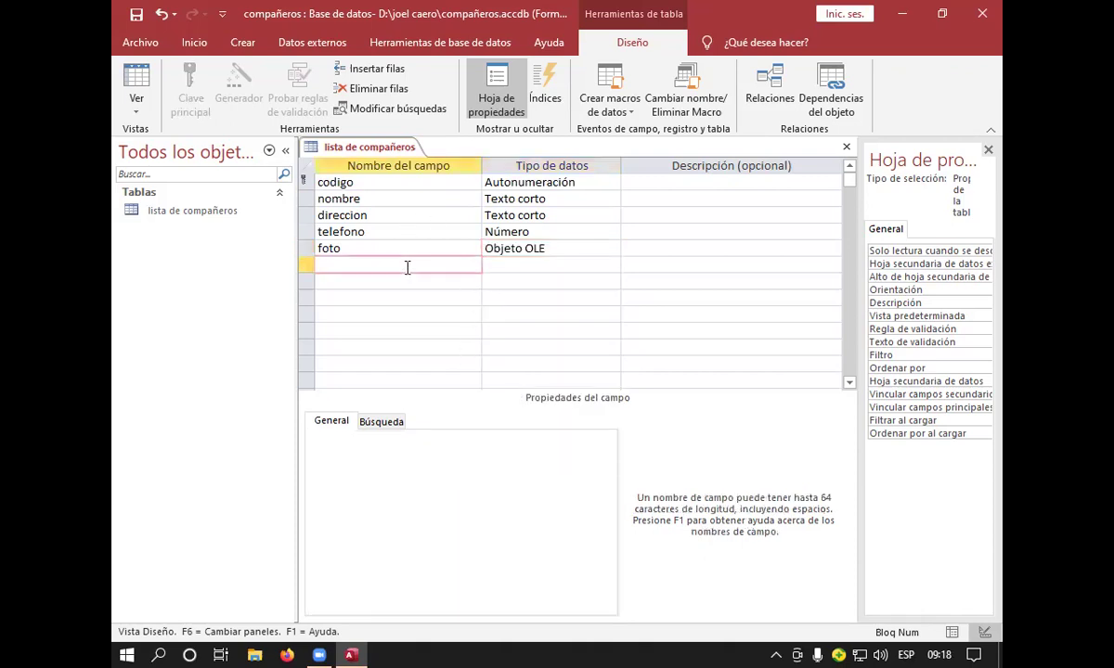
text(firma)
Set firma's data type to Objeto OLE
click(537, 269)
key(Tab)
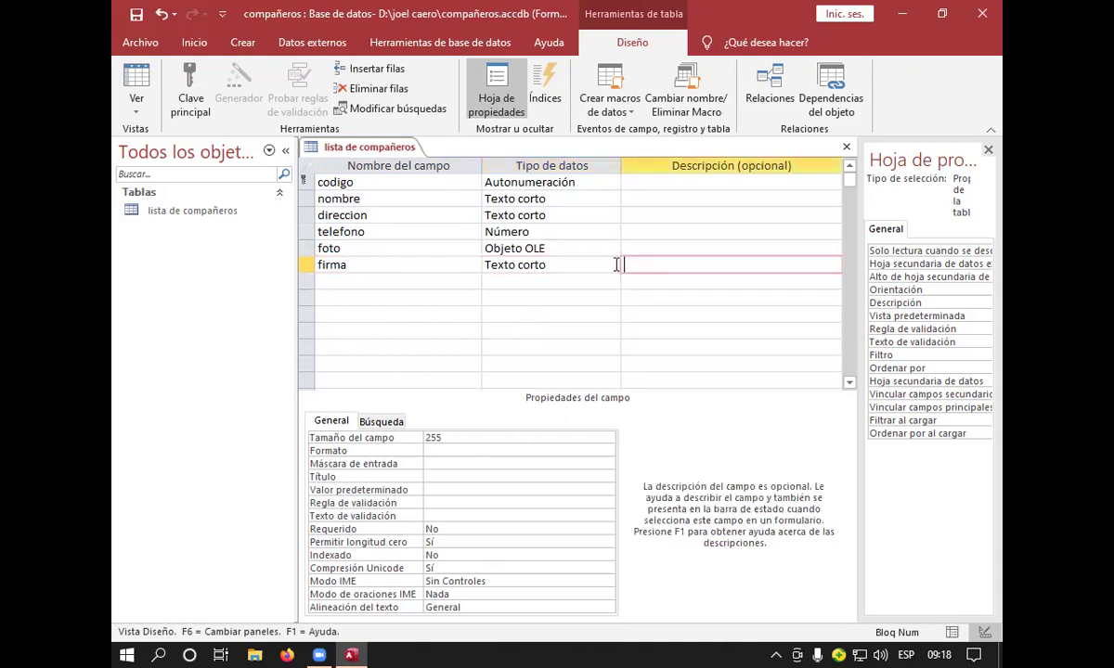
click(612, 265)
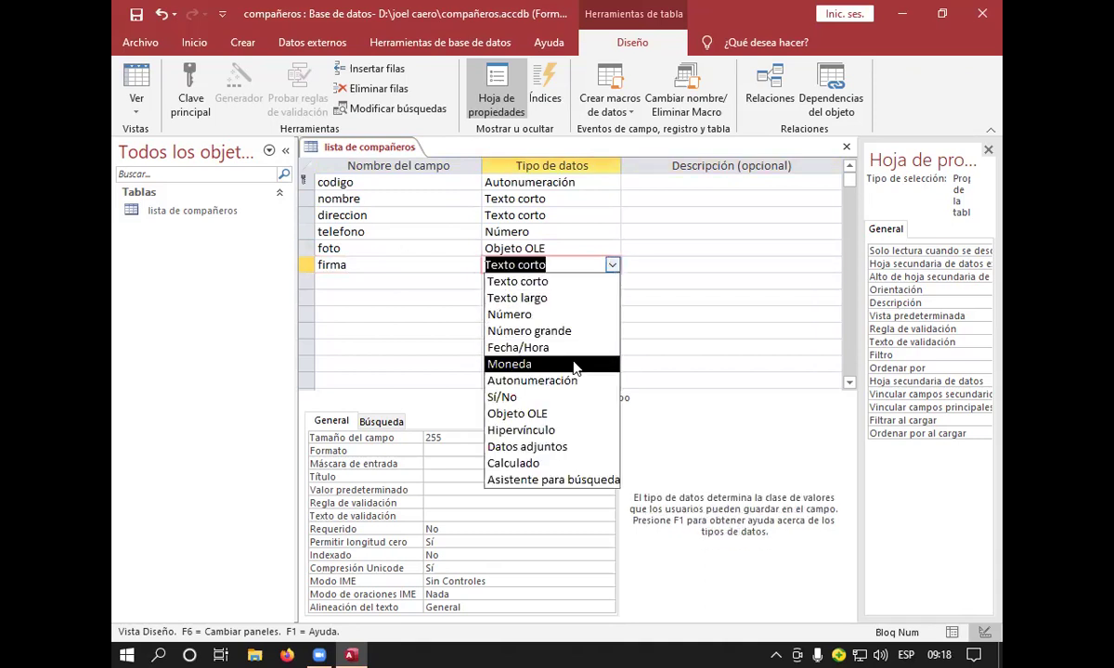
click(547, 413)
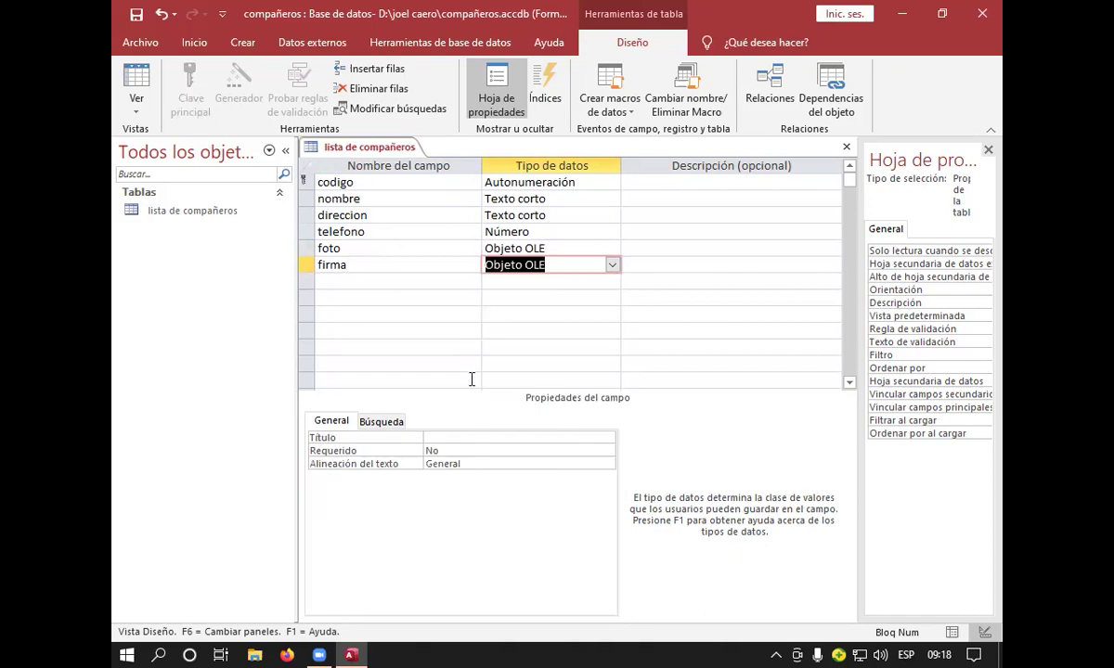
click(334, 283)
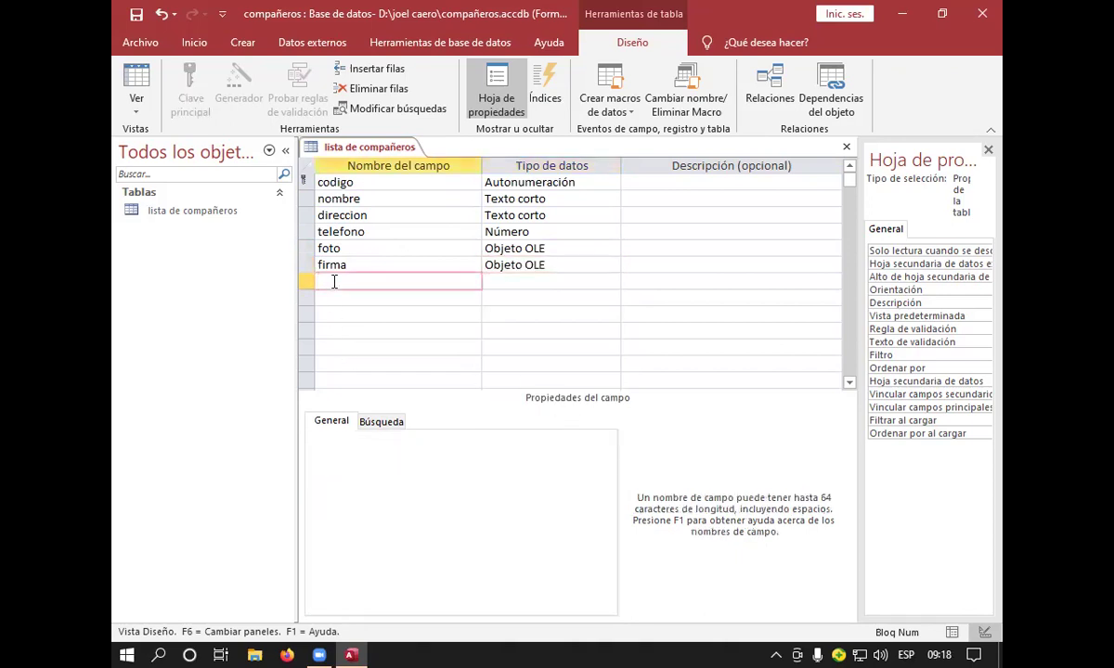
drag(338, 266, 362, 263)
click(364, 264)
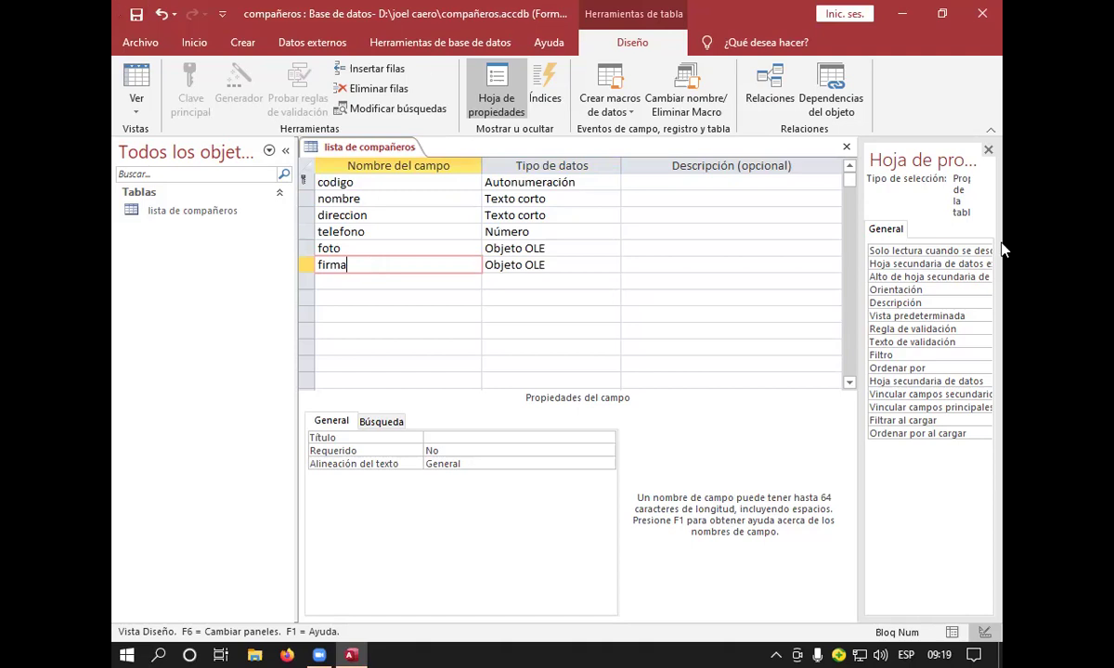
Save the table design and switch lista de compañeros to Datasheet view
right_click(332, 149)
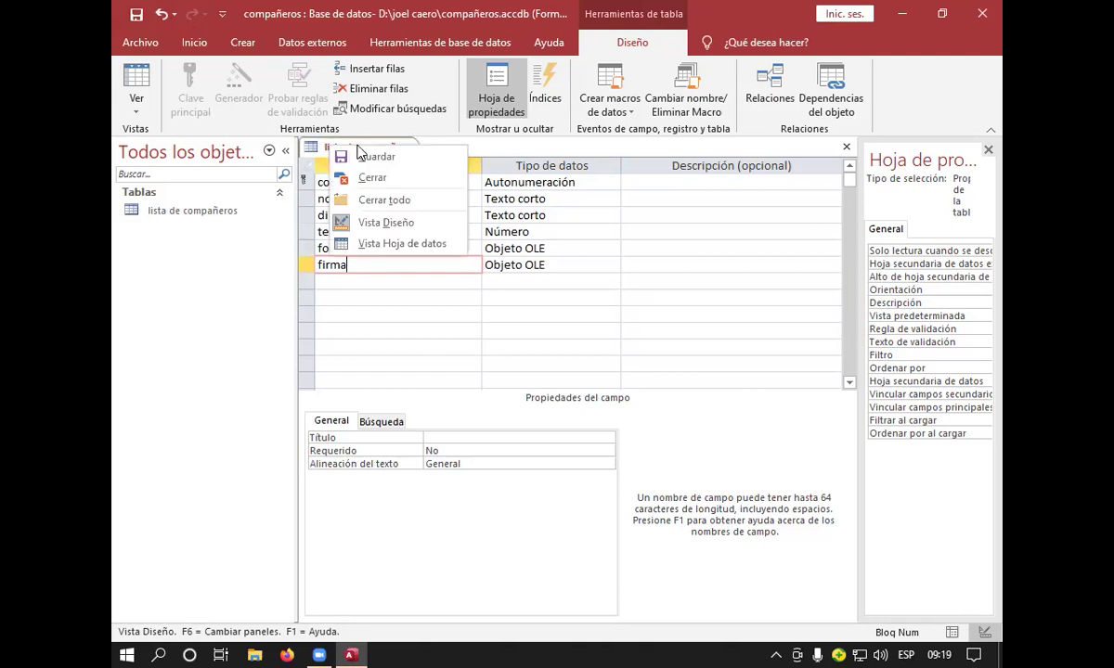
click(390, 244)
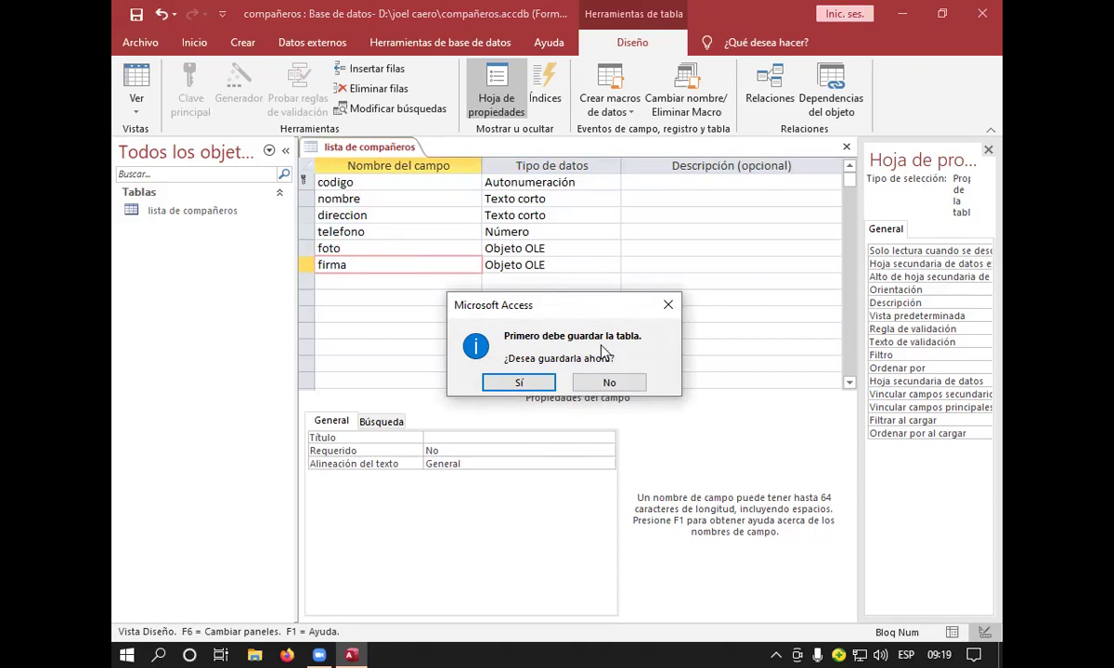
click(501, 382)
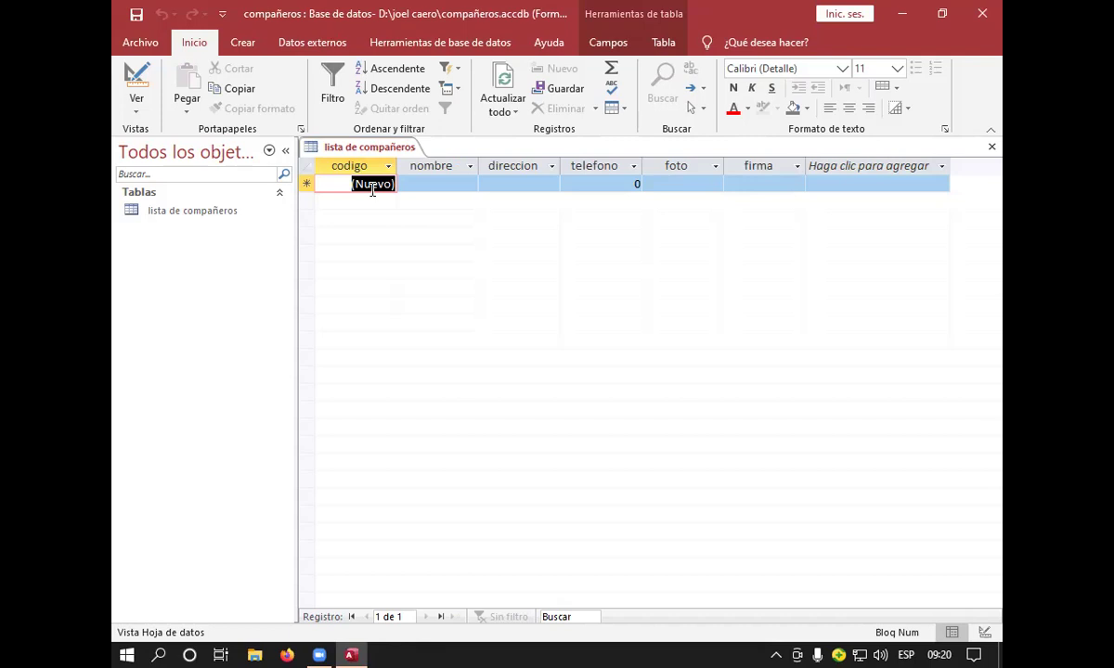
Enter the person's first name in the nombre cell of the first record
click(417, 184)
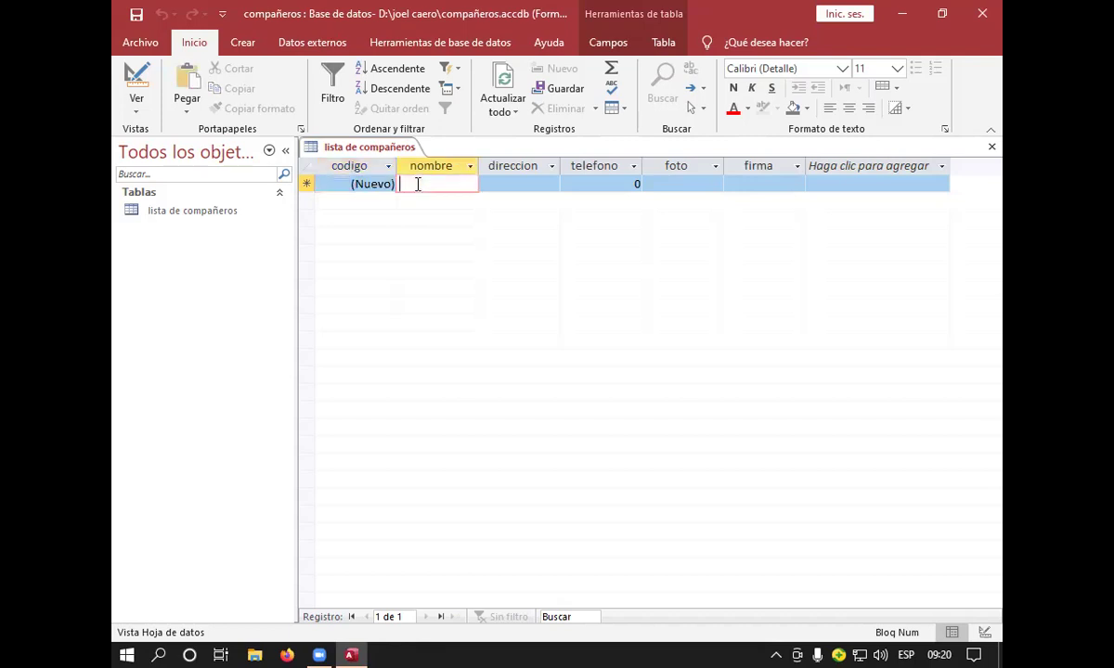
text(ana)
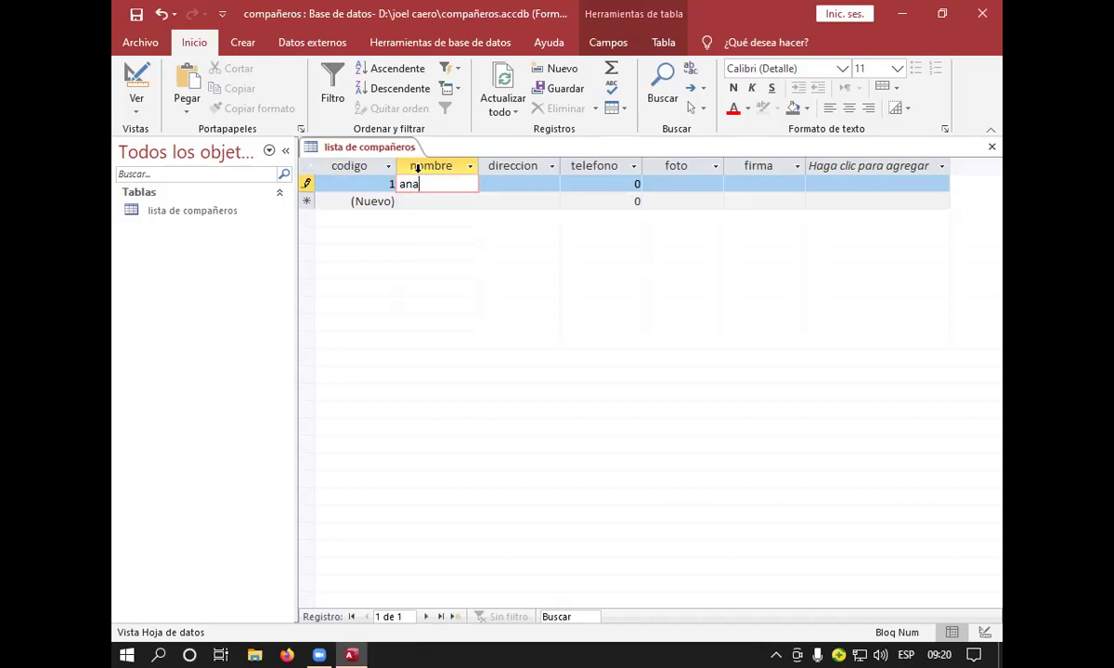
click(500, 183)
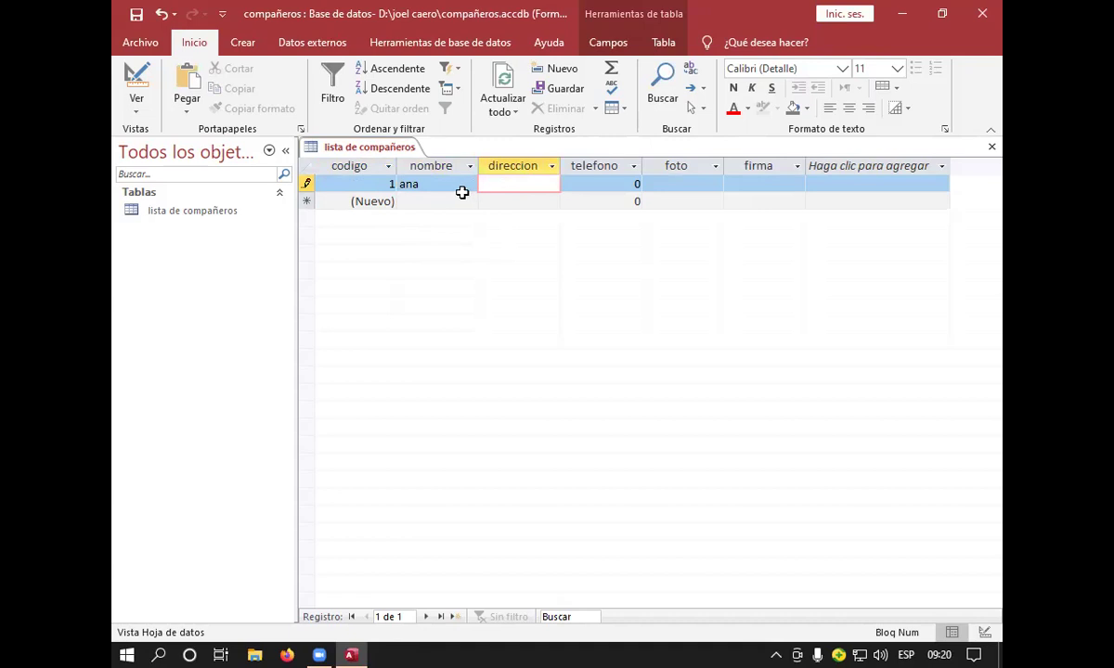
click(438, 185)
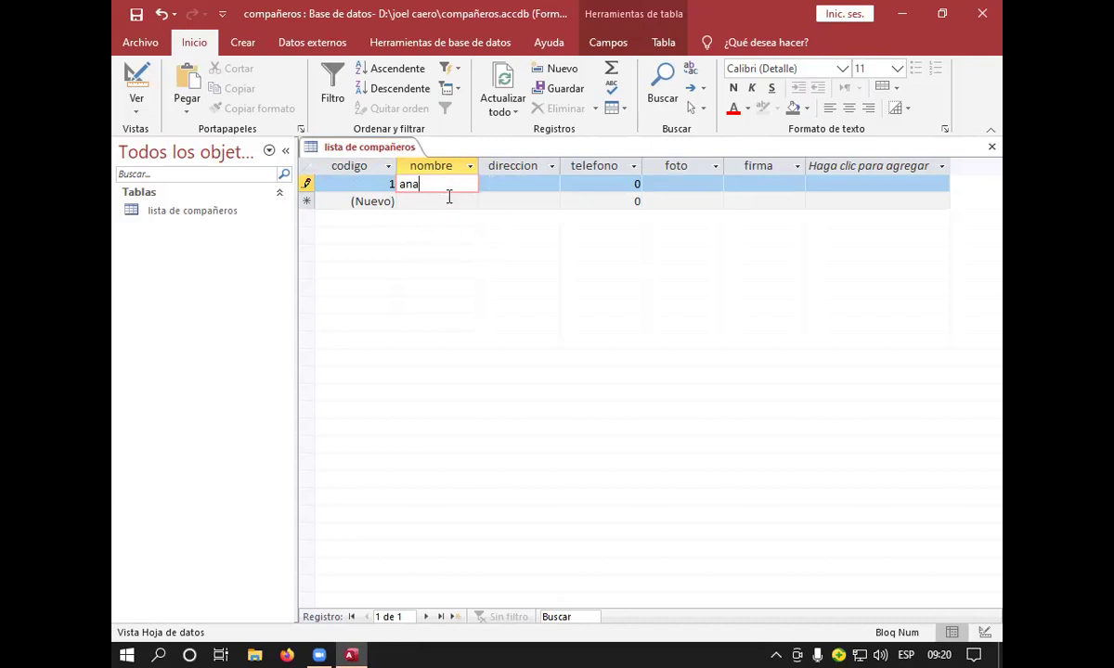
In Design view, change nombre's Tamaño del campo from 255 to 3
right_click(337, 153)
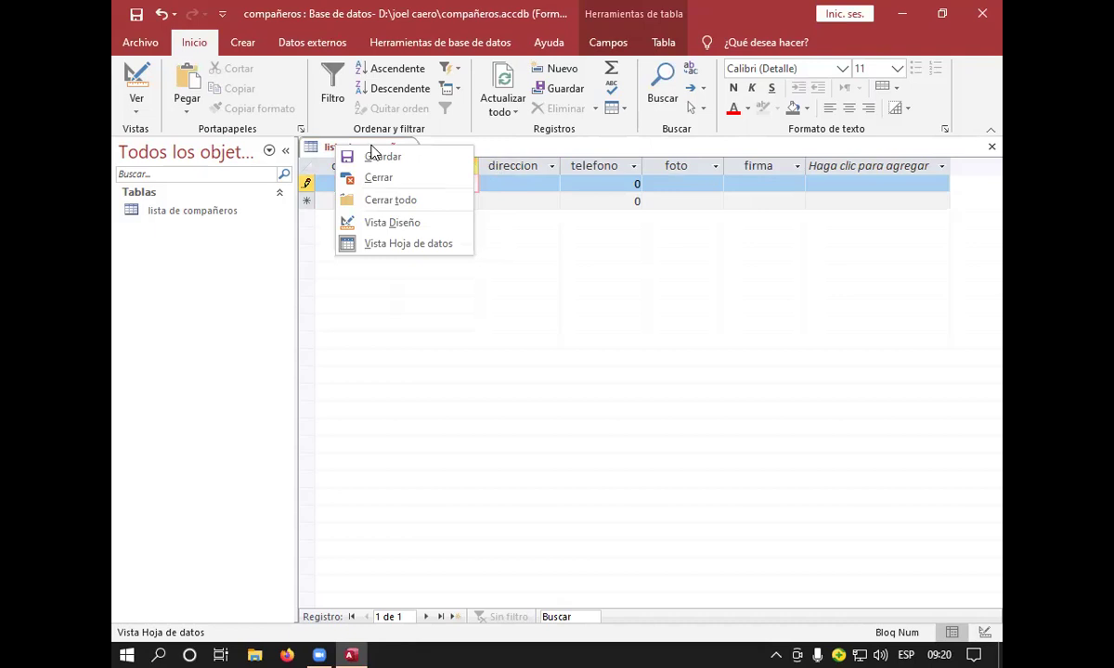
click(412, 222)
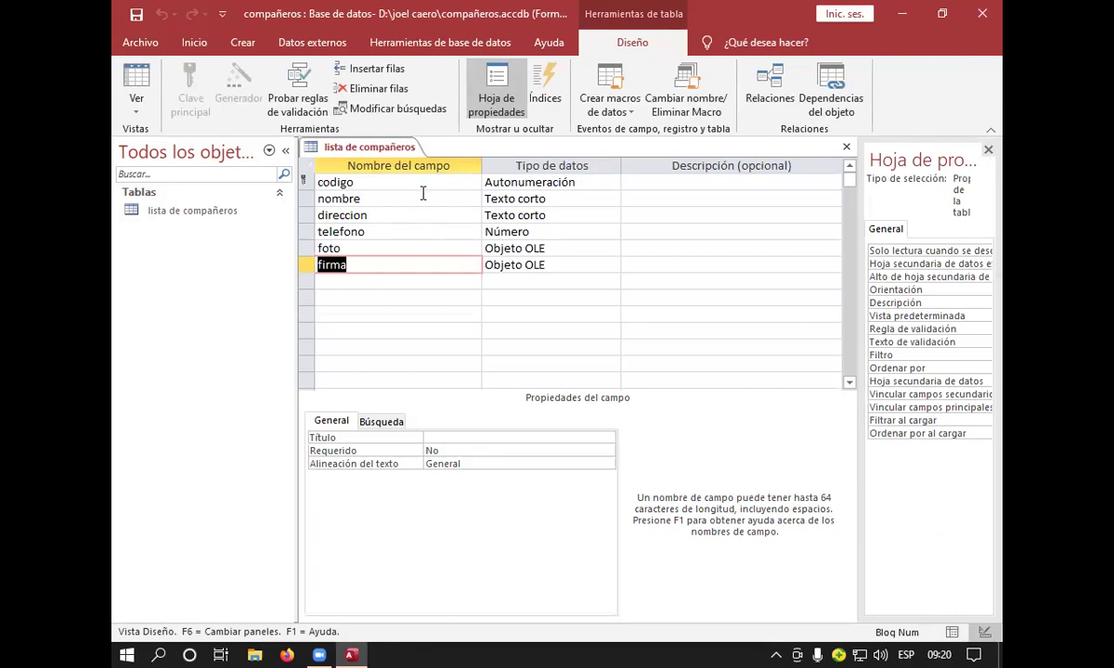
click(422, 198)
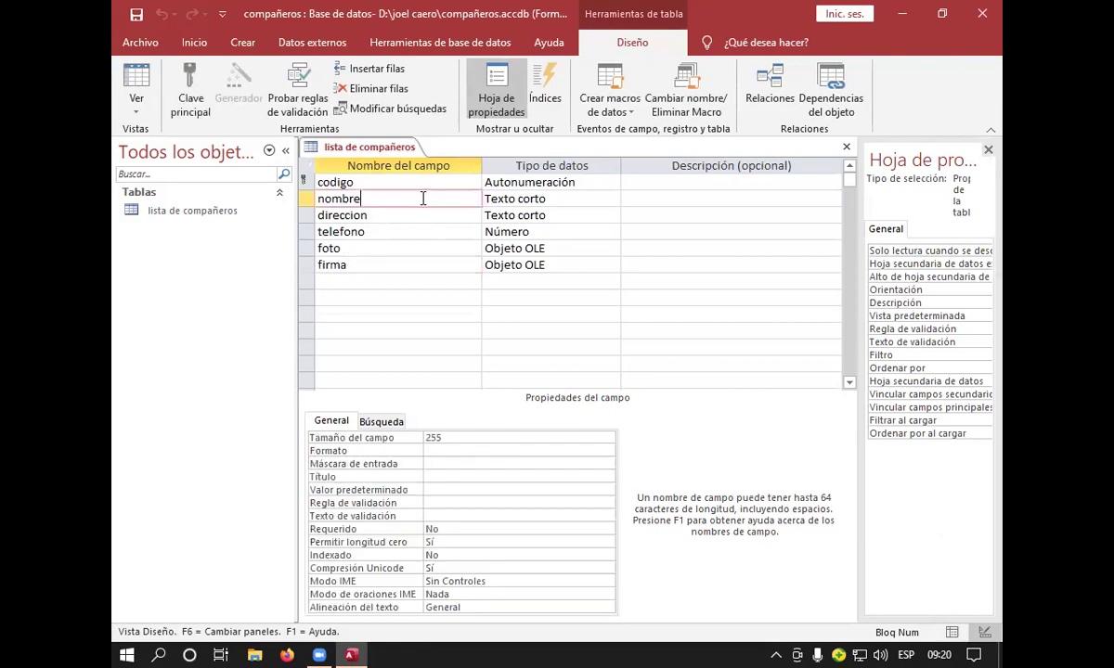
click(448, 438)
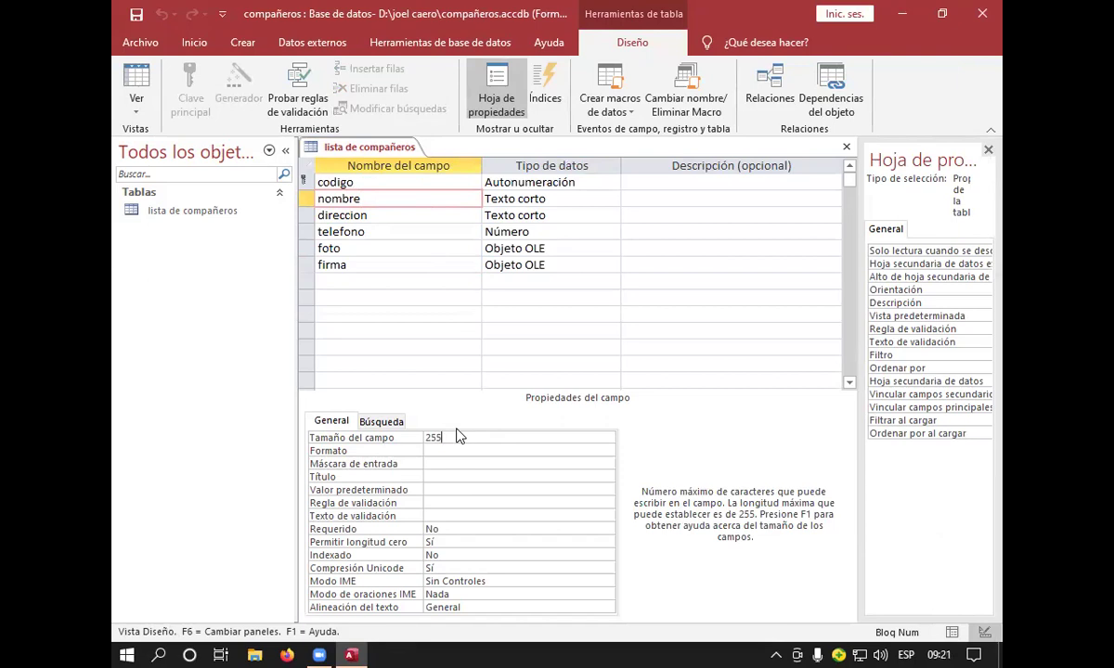
key(BackSpace)
key(BackSpace)
key(BackSpace)
text(3)
click(349, 148)
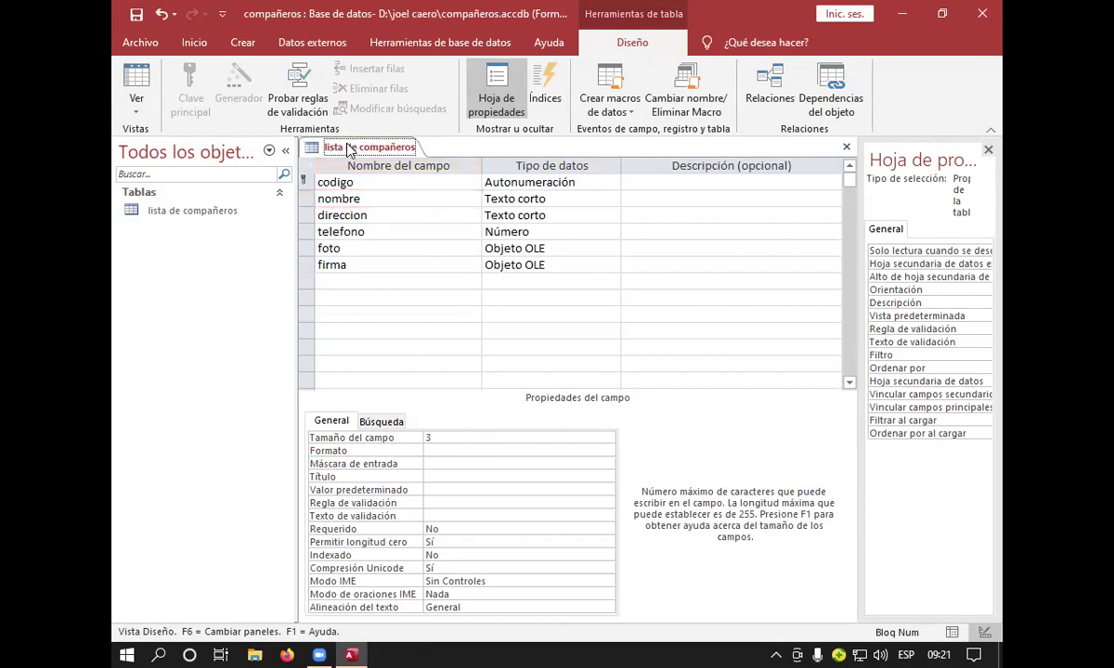
right_click(349, 149)
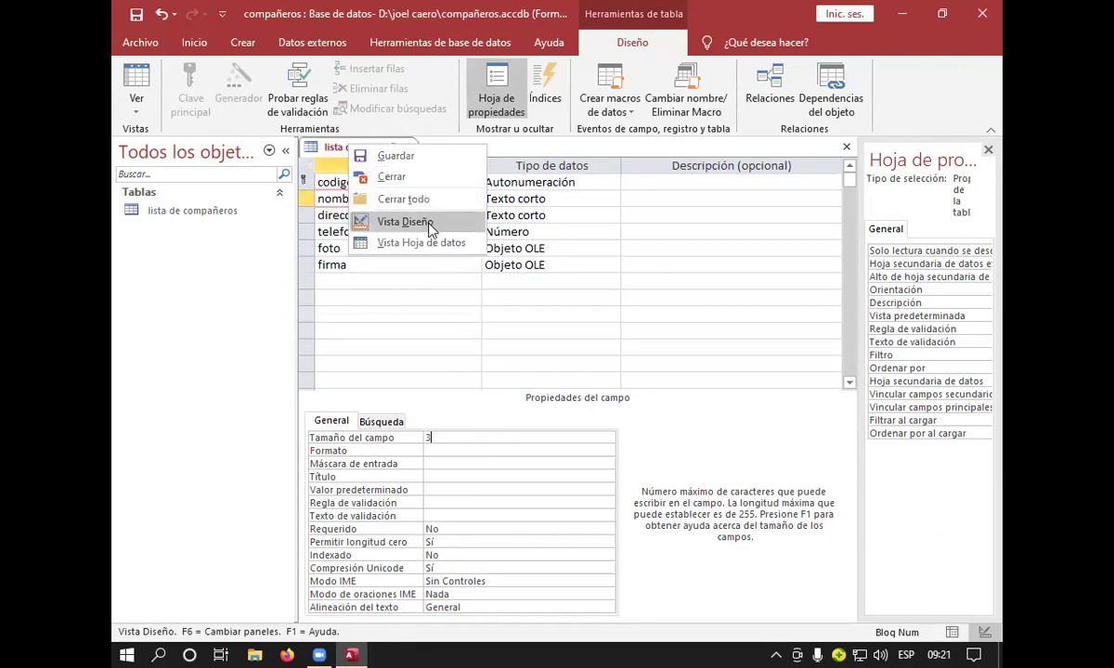
Save the table, accept the data-loss warning, and check the nombre entry in the datasheet
click(429, 237)
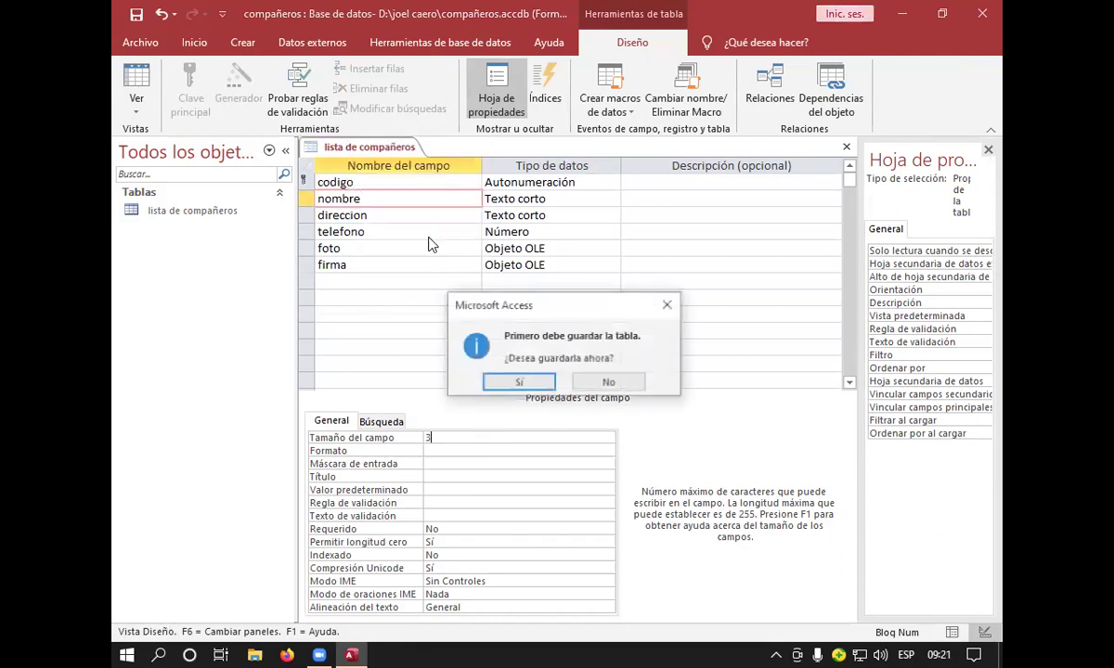
click(510, 380)
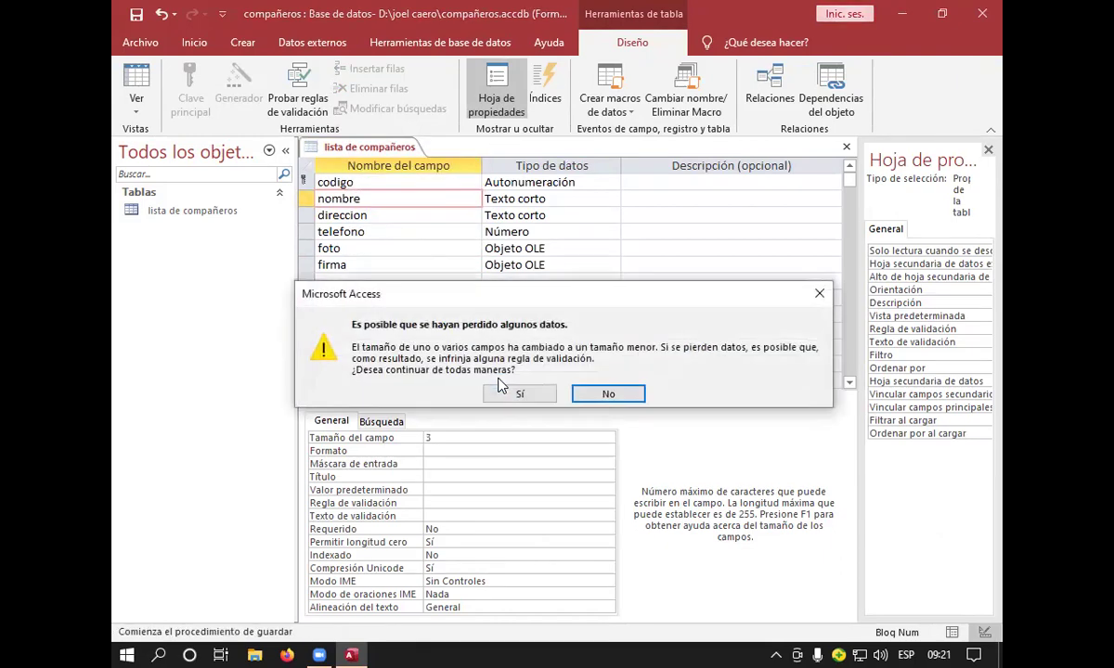
click(509, 391)
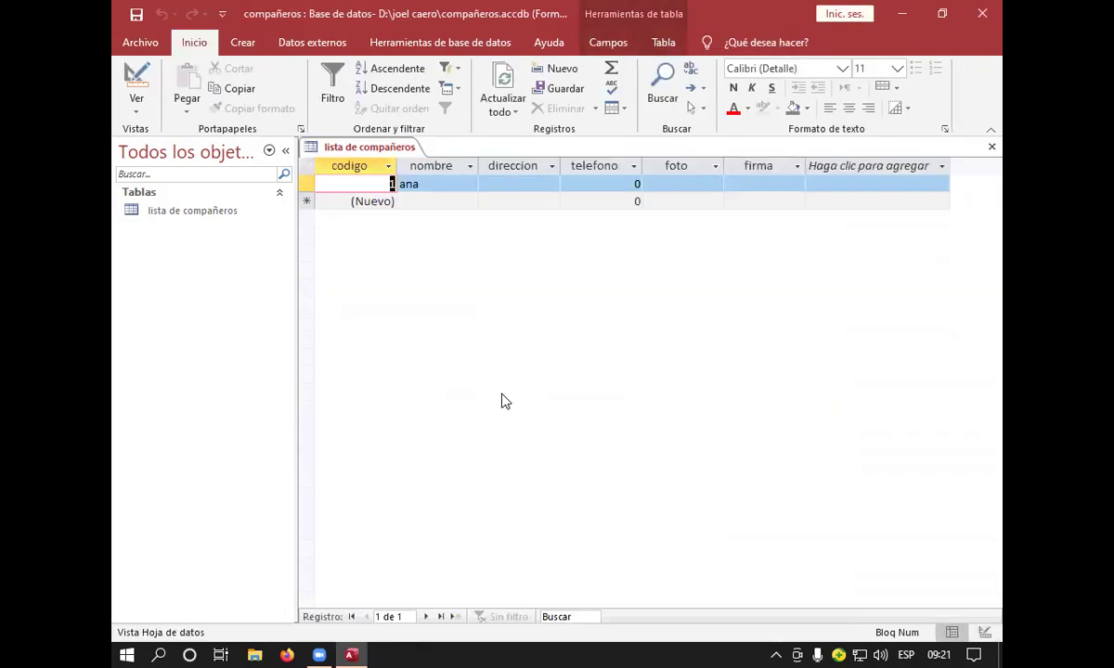
click(417, 193)
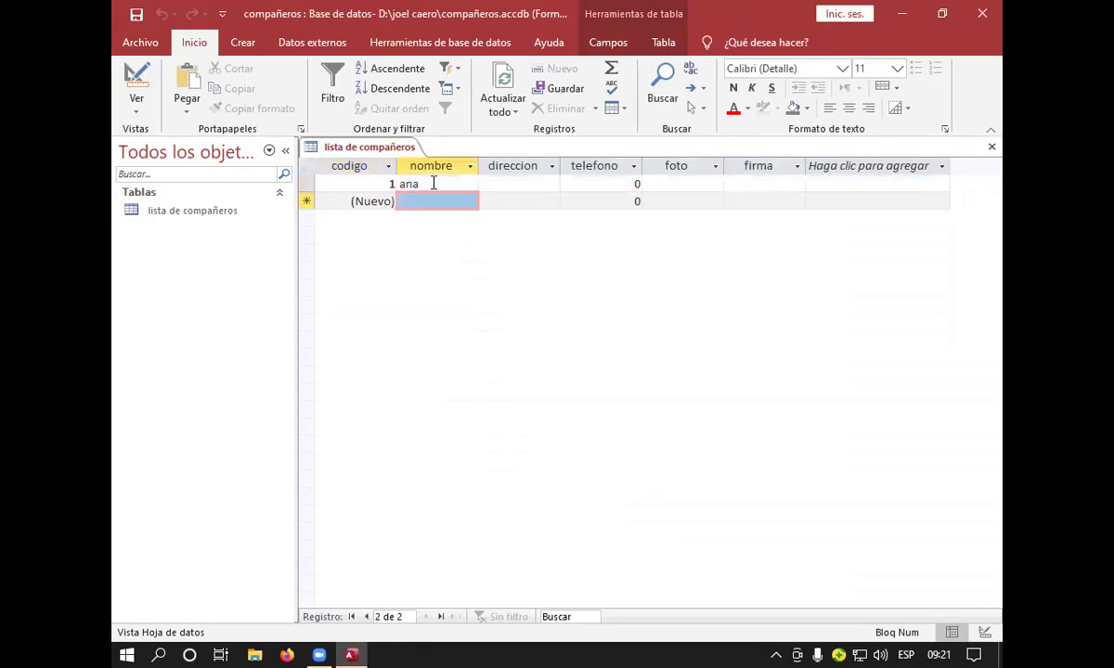
click(432, 183)
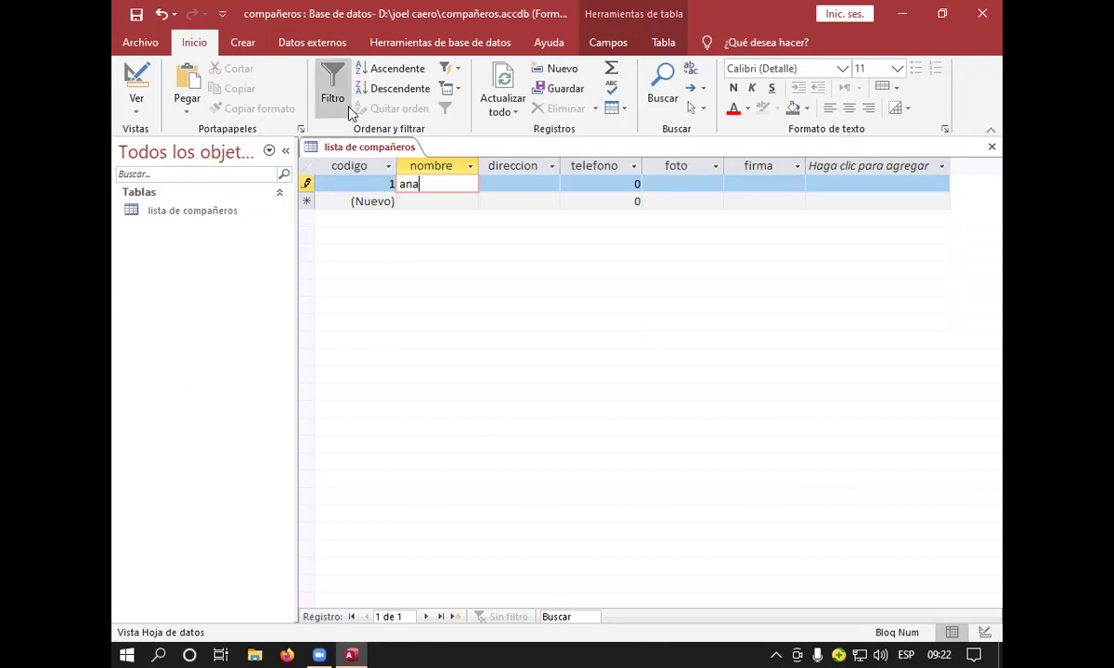
right_click(363, 151)
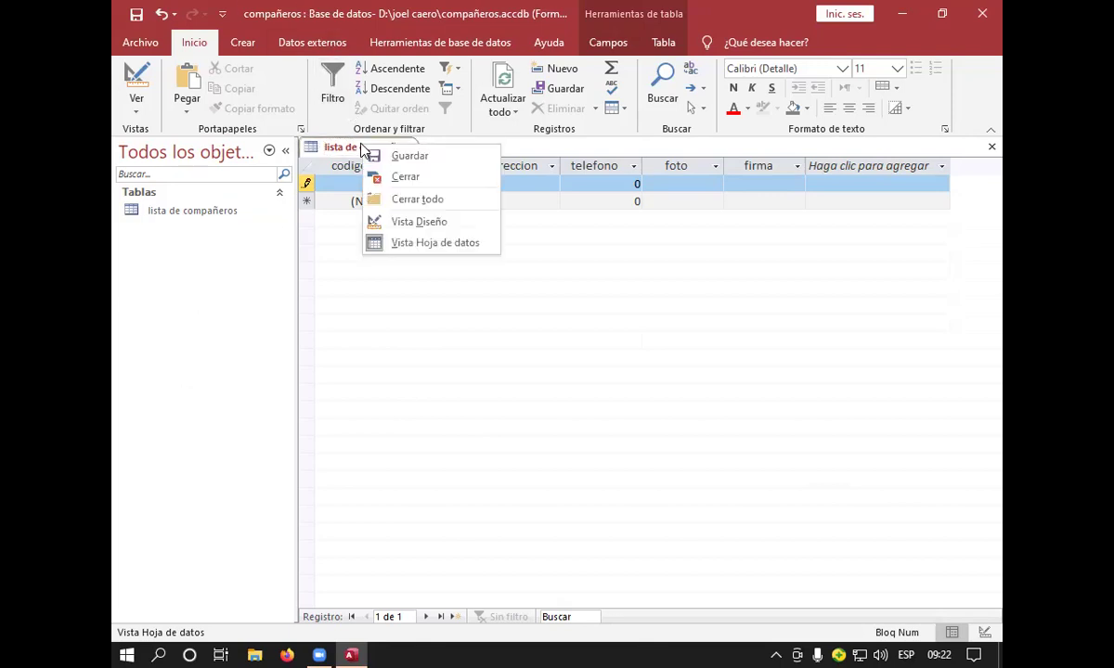
In Design view, restore nombre's Tamaño del campo from 3 to 255, then return to Datasheet view
click(425, 222)
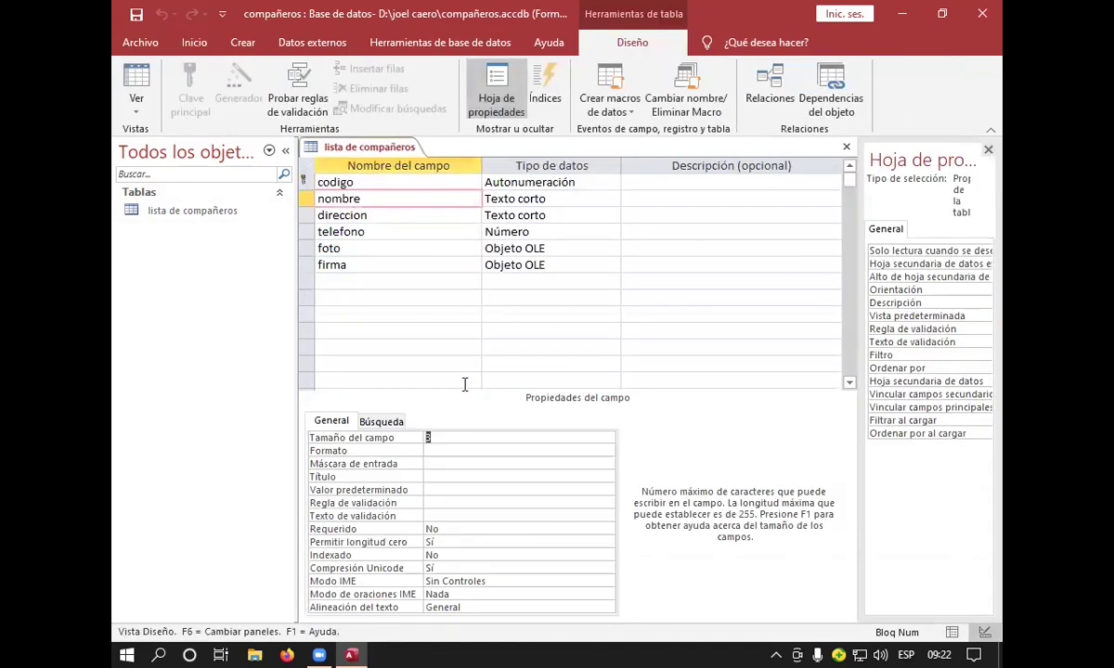
click(440, 437)
key(BackSpace)
text(255)
right_click(376, 146)
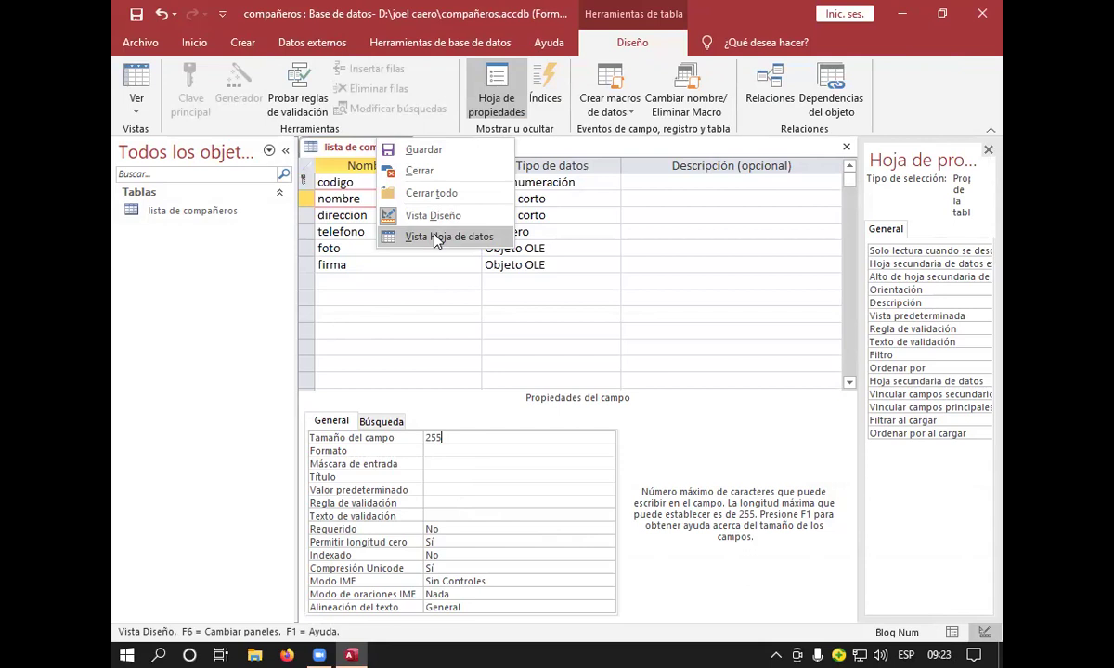
click(433, 236)
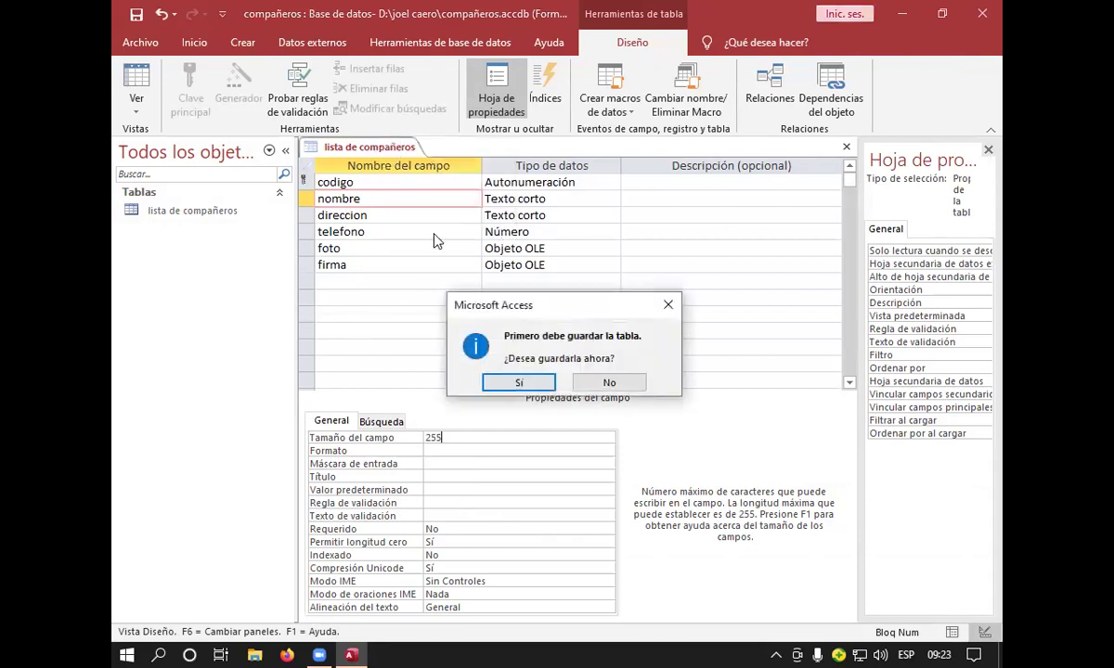
Save the table and delete the trailing space after the name in record 1
click(518, 382)
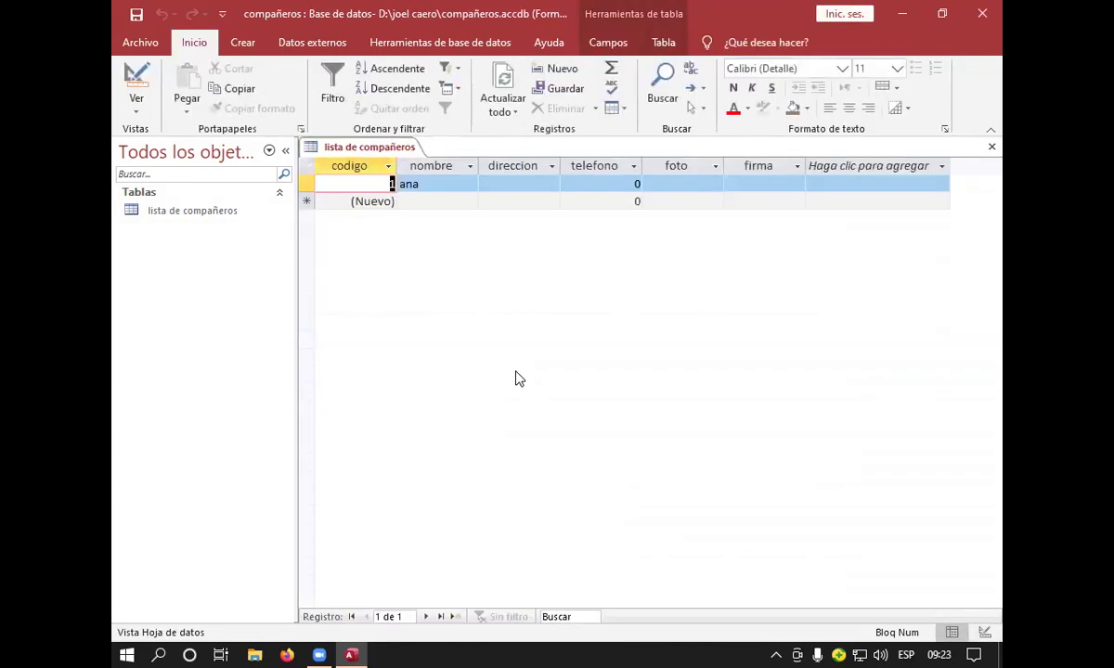
click(445, 185)
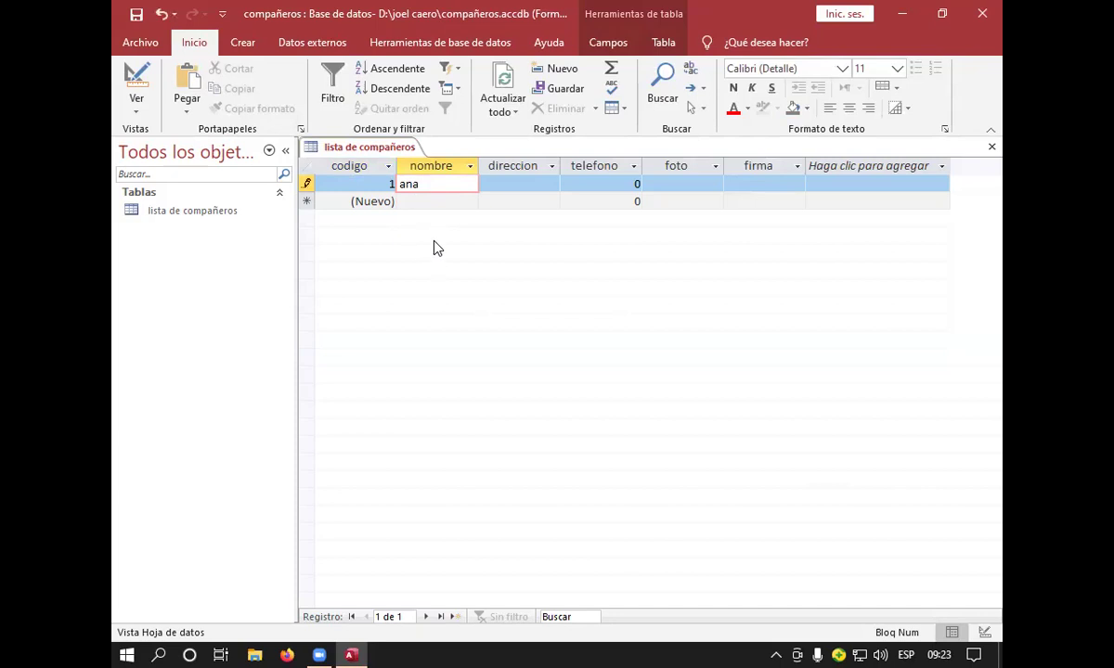
key(BackSpace)
Enter the street address in direccion and the phone number in telefono for record 1
click(515, 183)
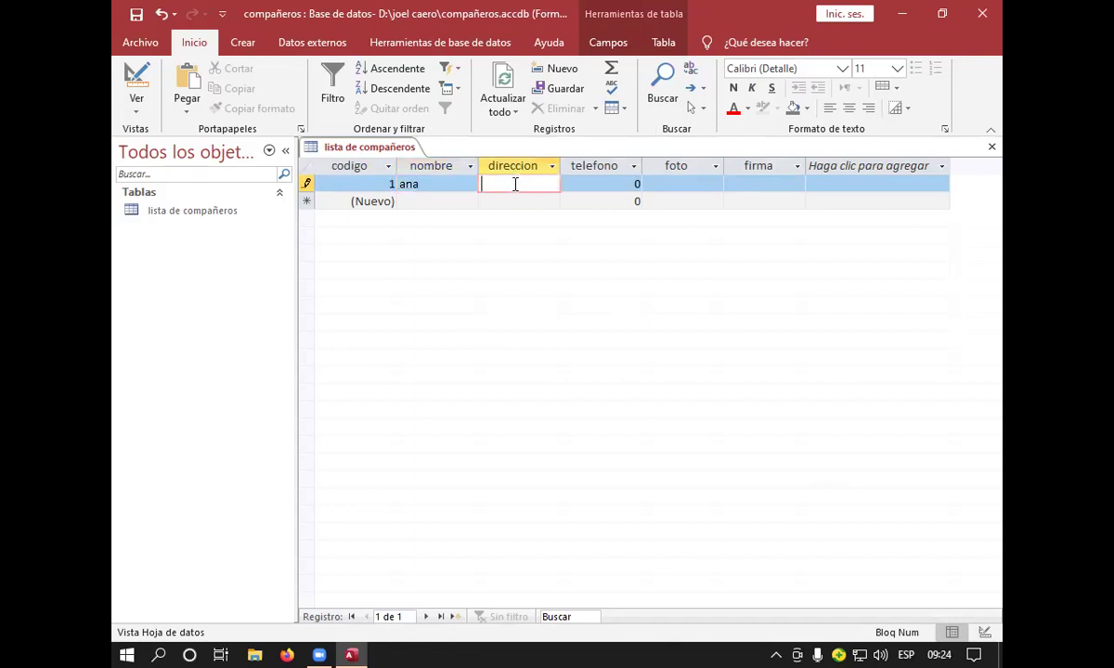
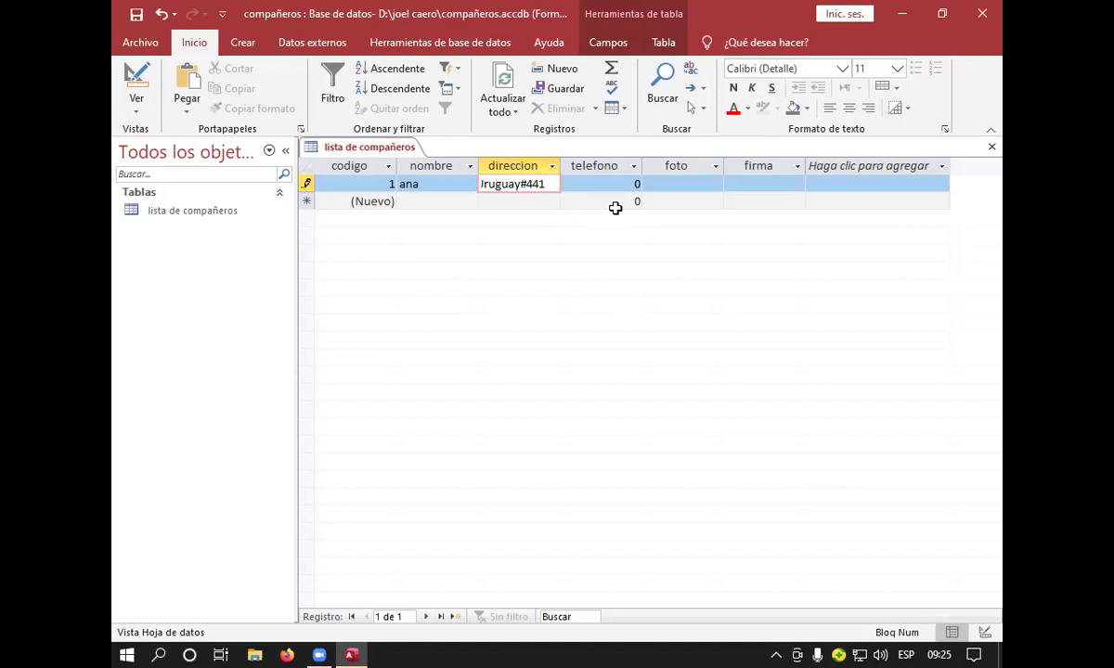
key(Tab)
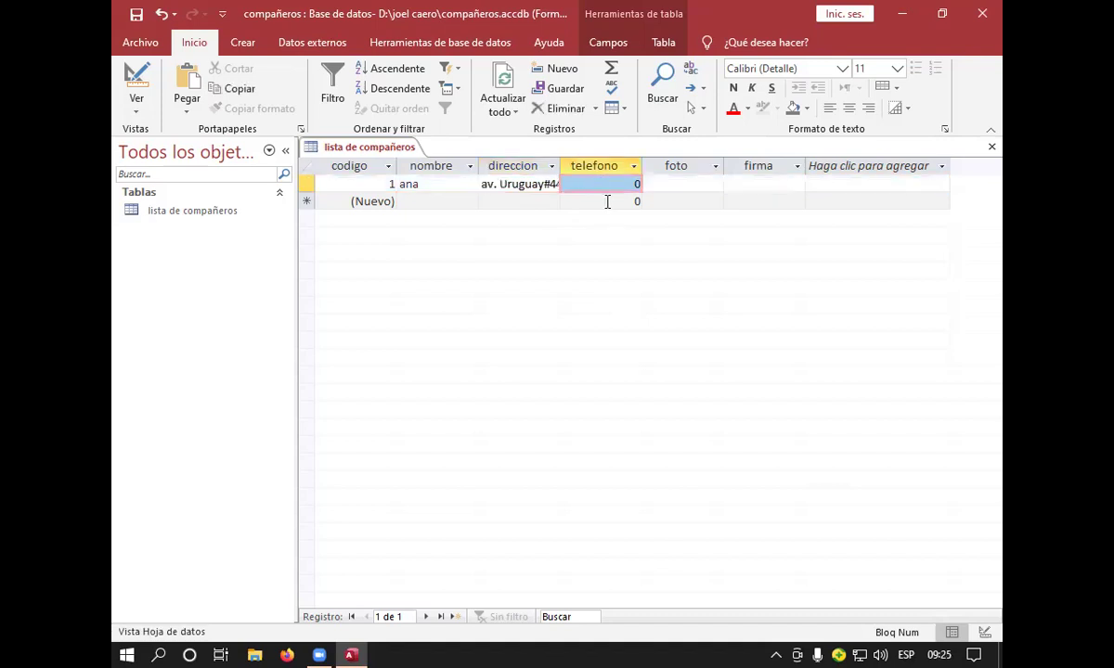
text(33)
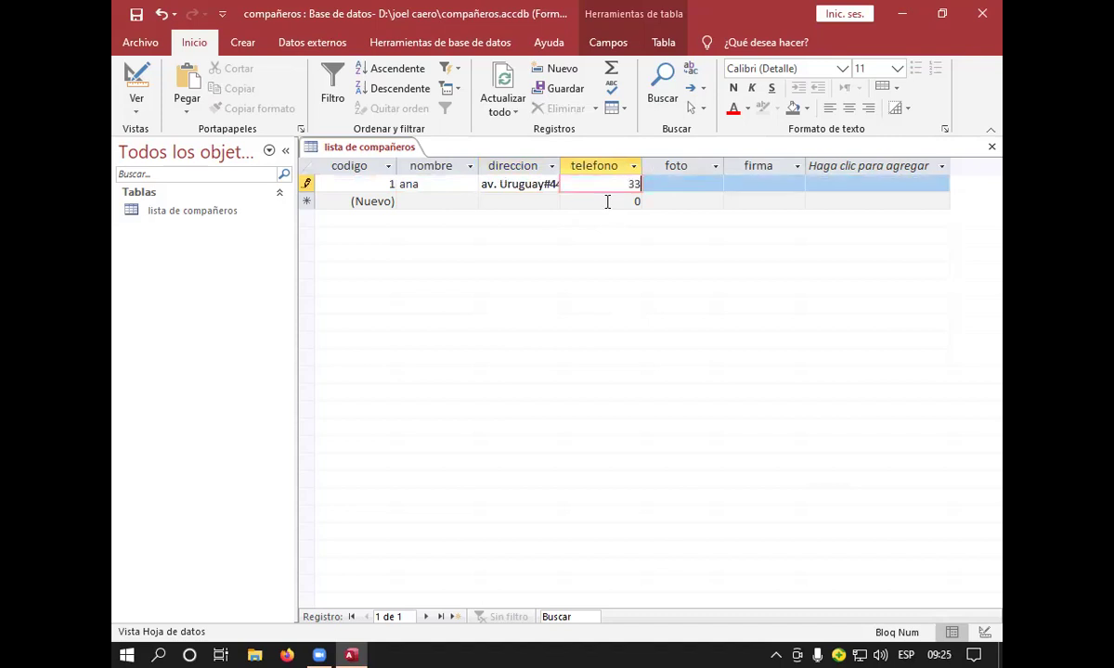
text(62990)
Check ana's phone number, then move to the foto cell so record 1 saves
click(664, 189)
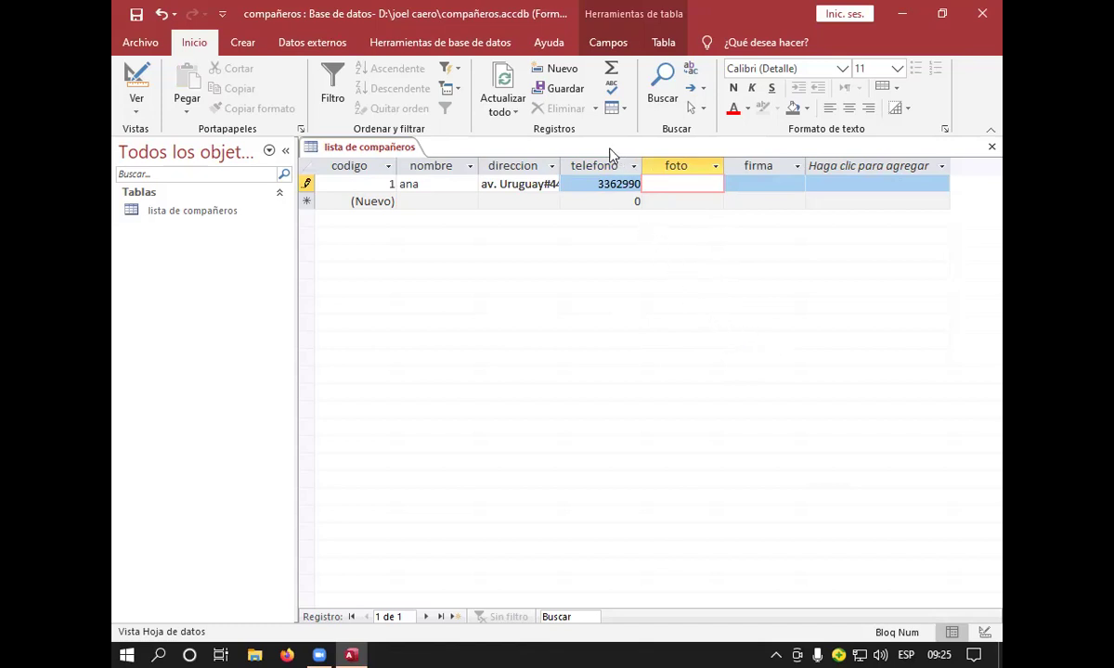
click(588, 184)
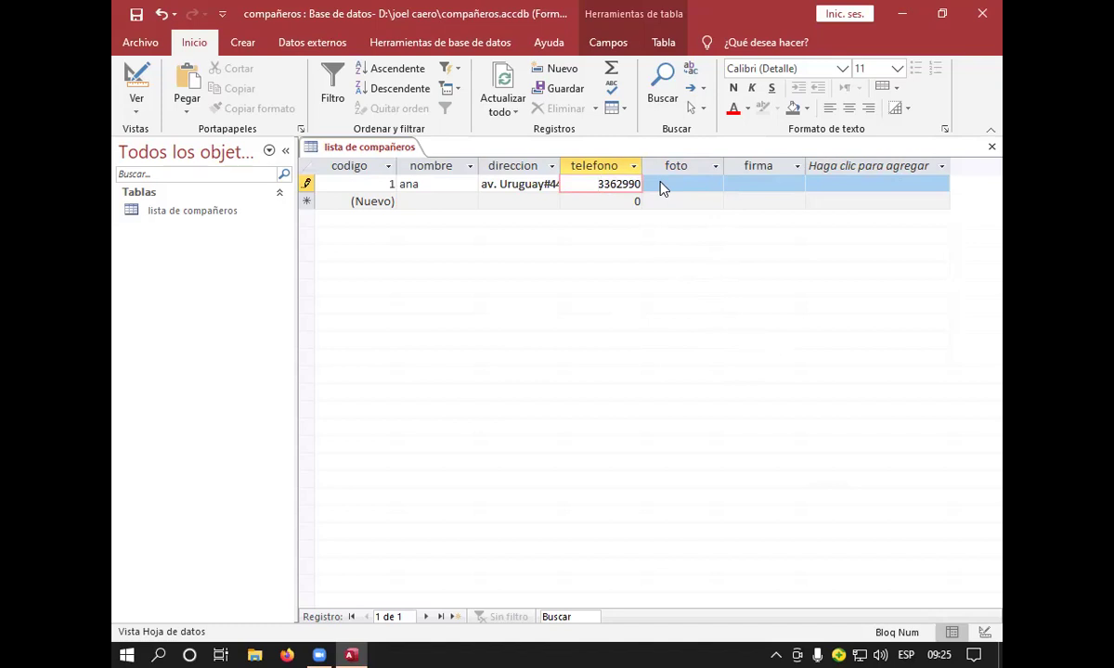
click(583, 184)
click(668, 183)
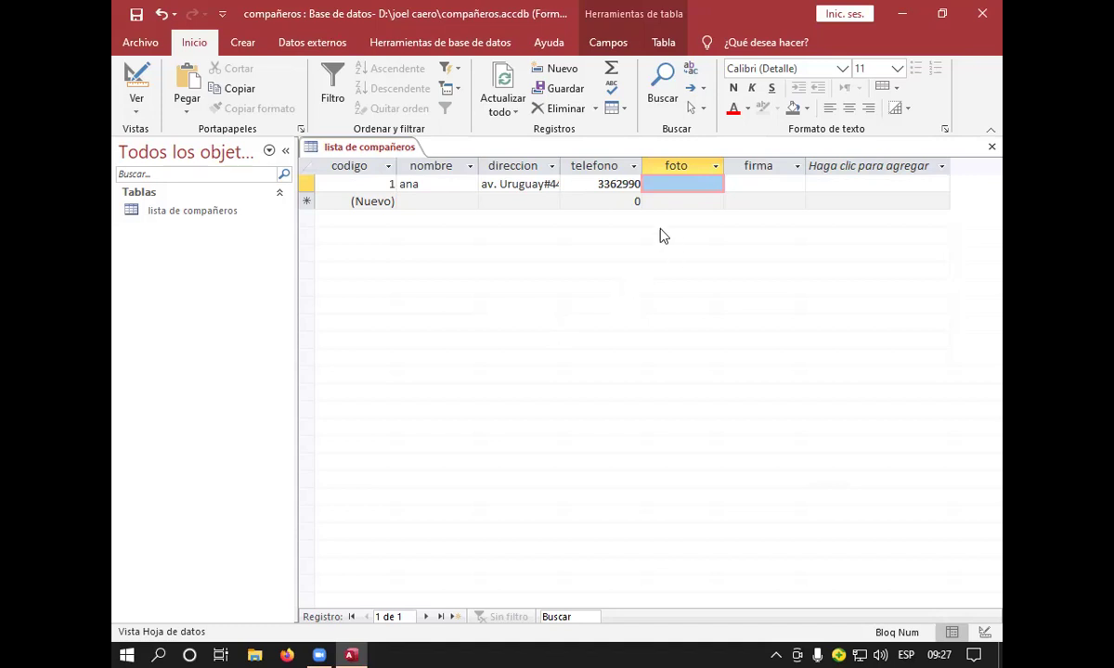
Bring up the context menu on row 1's foto cell showing Insertar objeto..
right_click(670, 186)
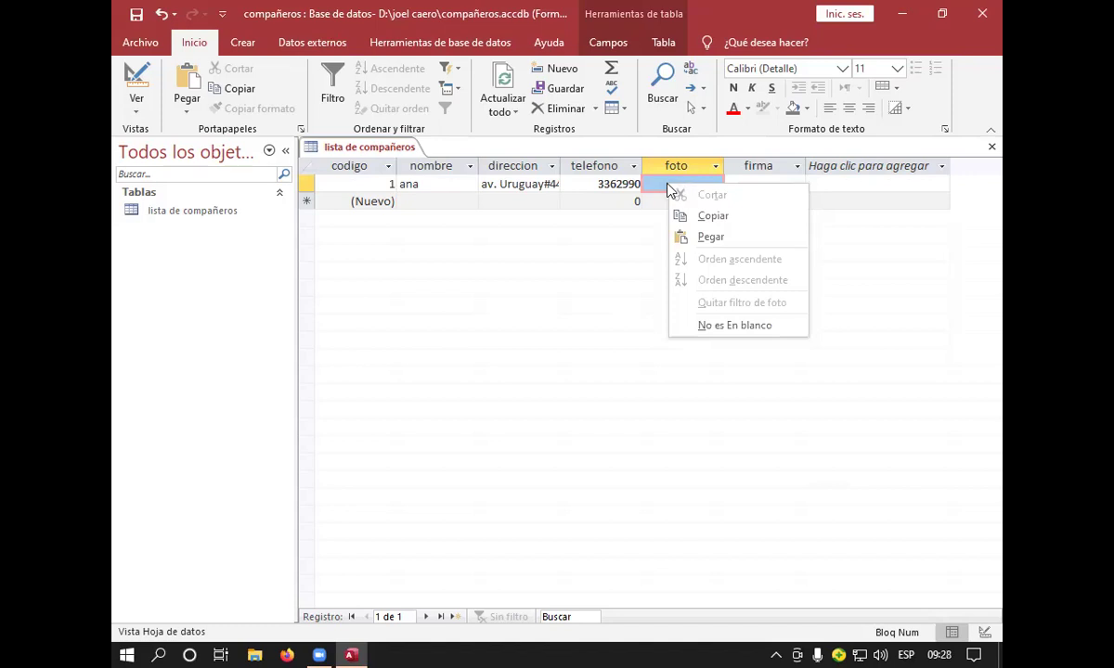
click(666, 185)
right_click(669, 188)
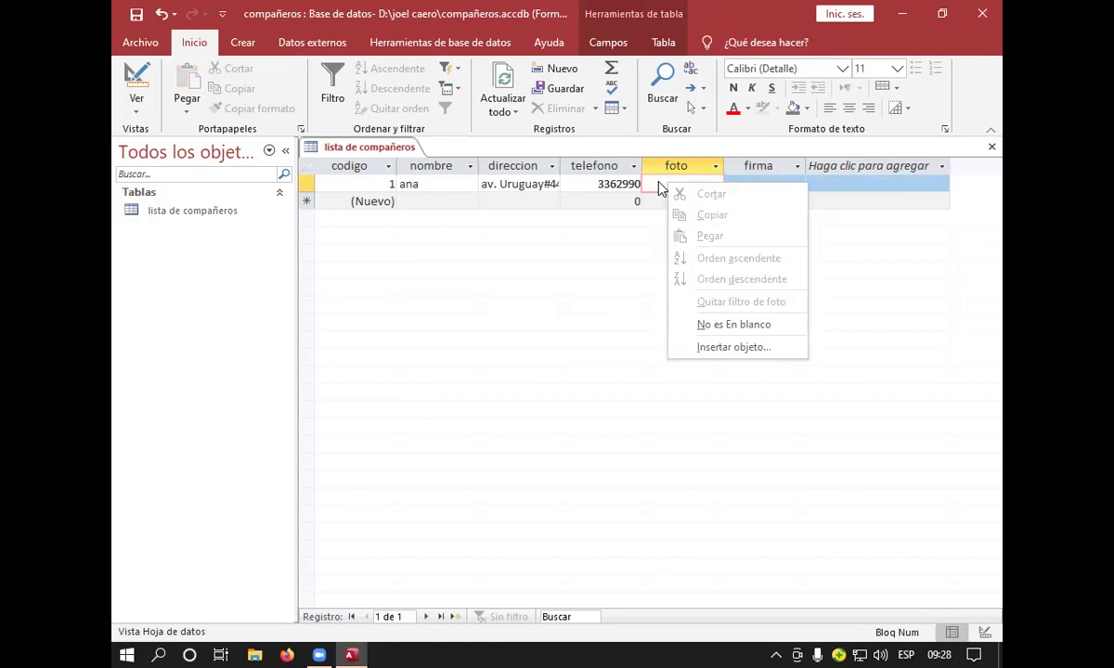
click(657, 241)
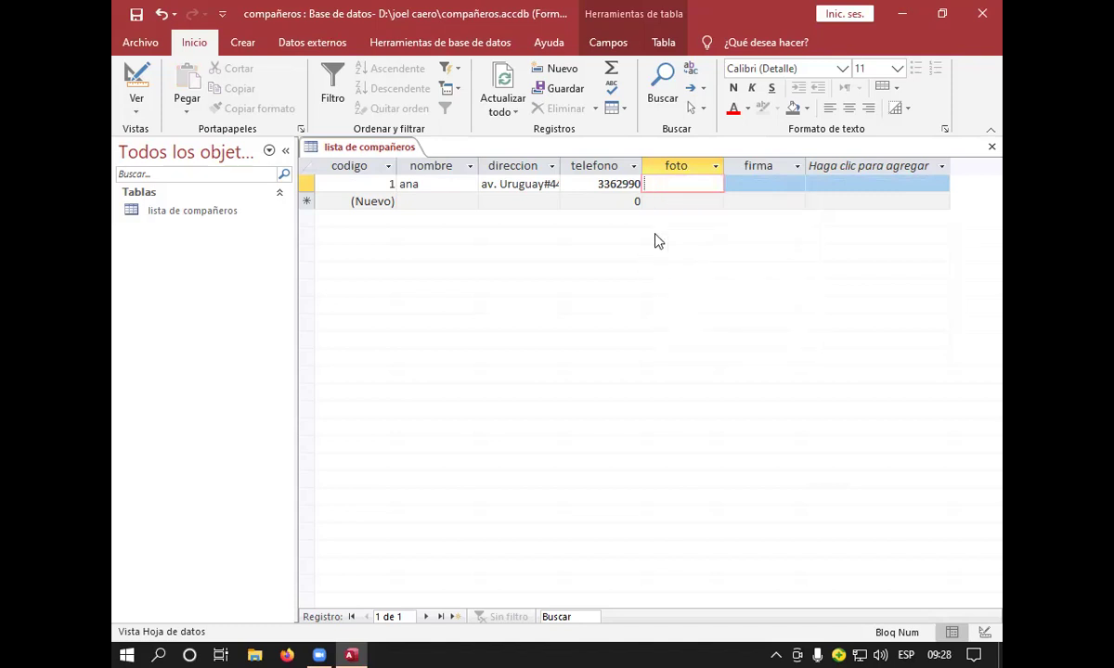
right_click(671, 185)
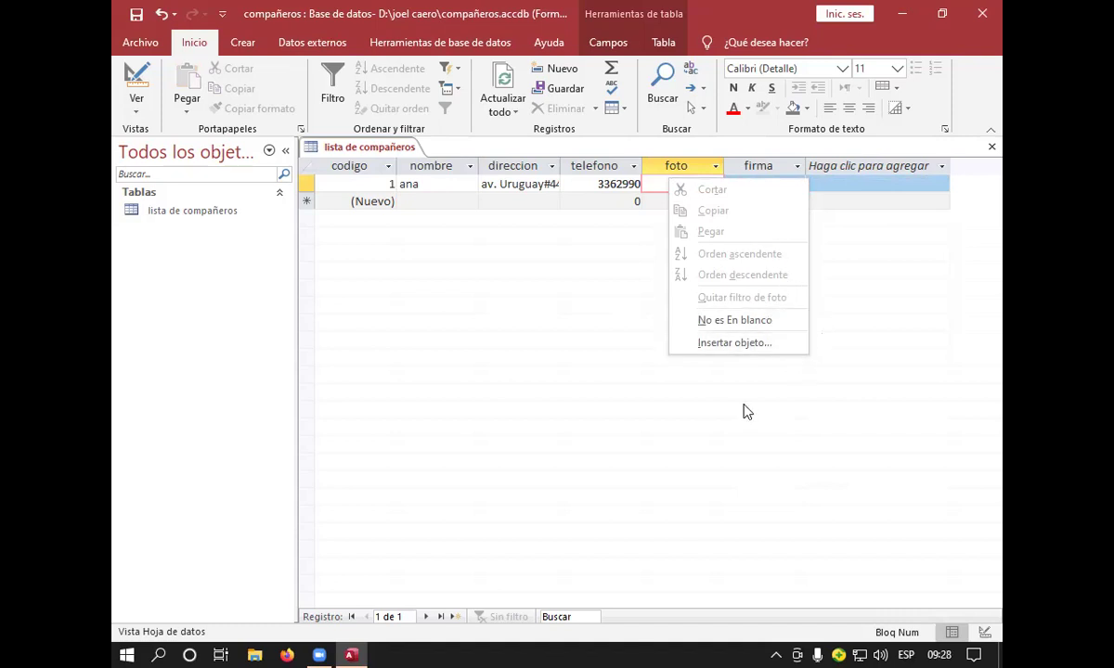
Choose Insertar objeto... and scroll the Tipo de objeto list down to the Word entries
click(764, 343)
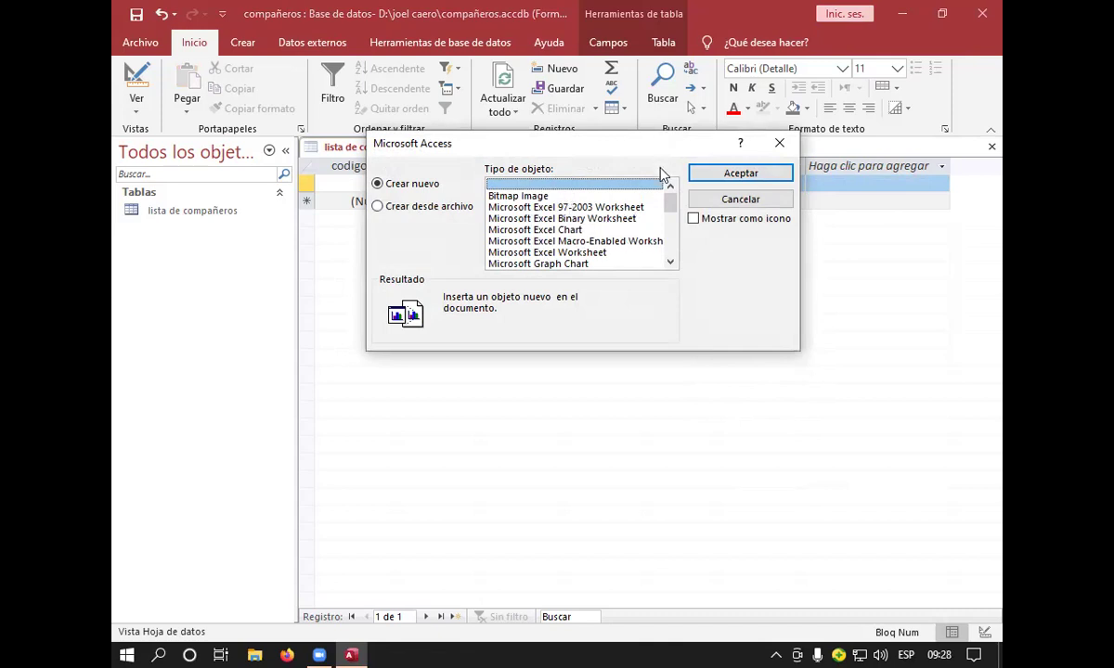
scroll(642, 219, down, 6)
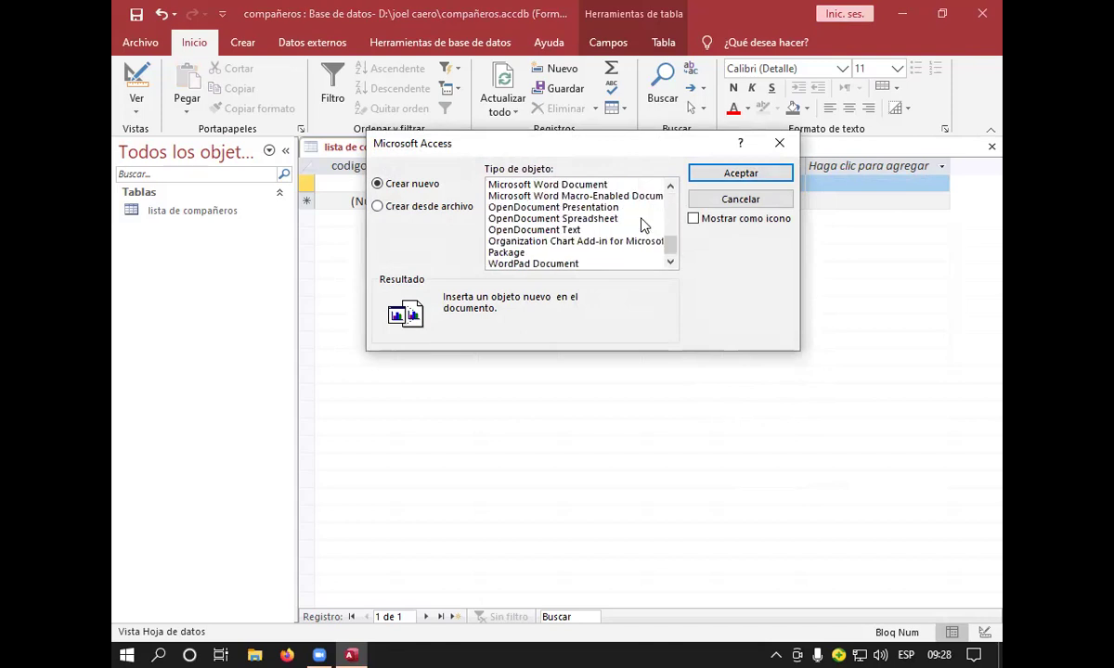
scroll(644, 223, up, 4)
scroll(639, 234, down, 4)
scroll(636, 236, up, 6)
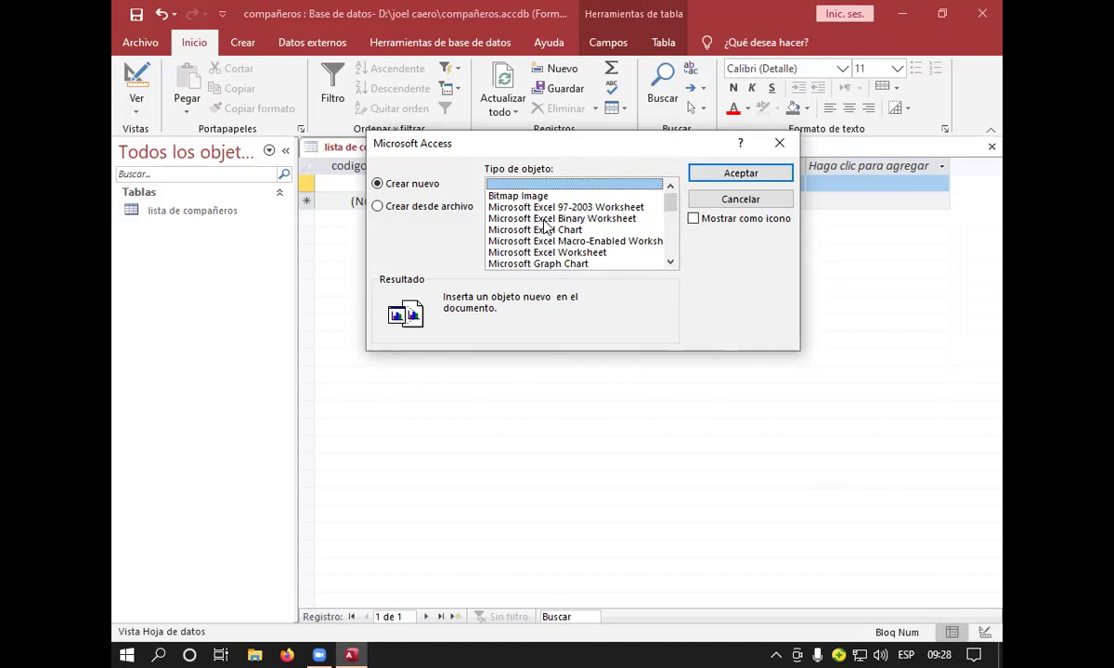
scroll(555, 220, down, 1)
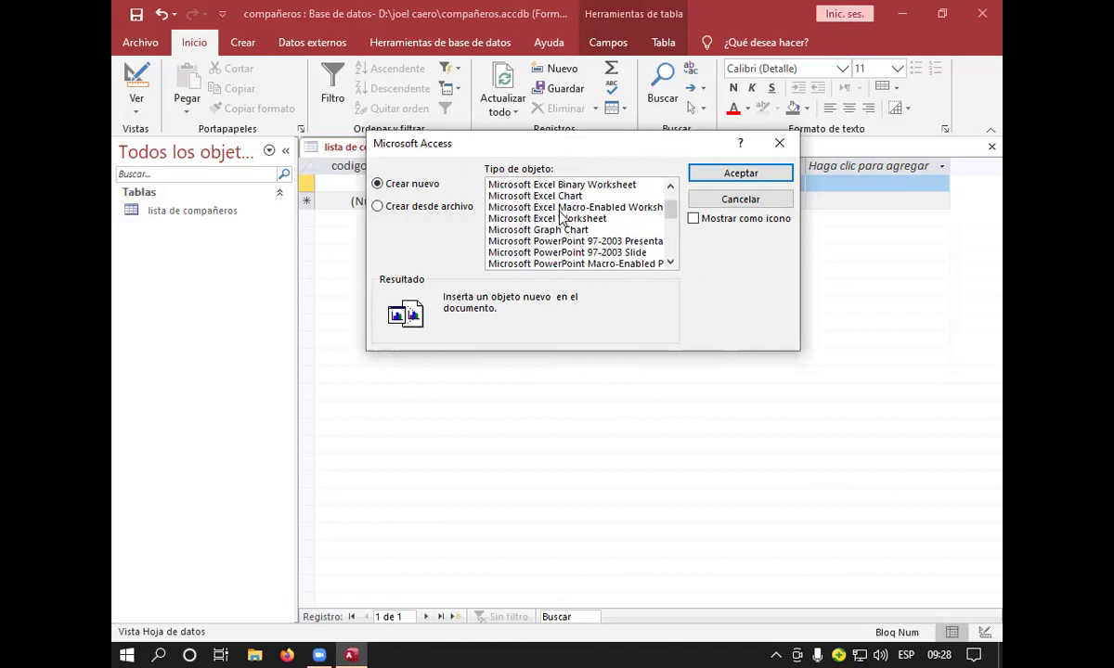
scroll(559, 218, down, 2)
scroll(561, 216, up, 3)
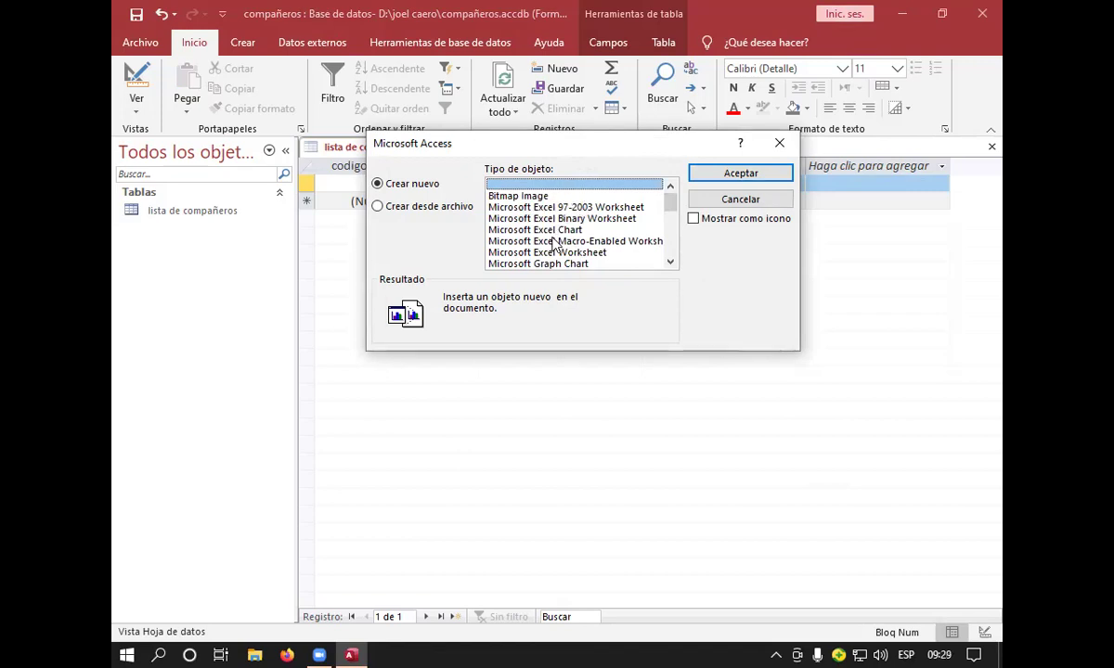
scroll(553, 232, down, 2)
scroll(551, 239, down, 4)
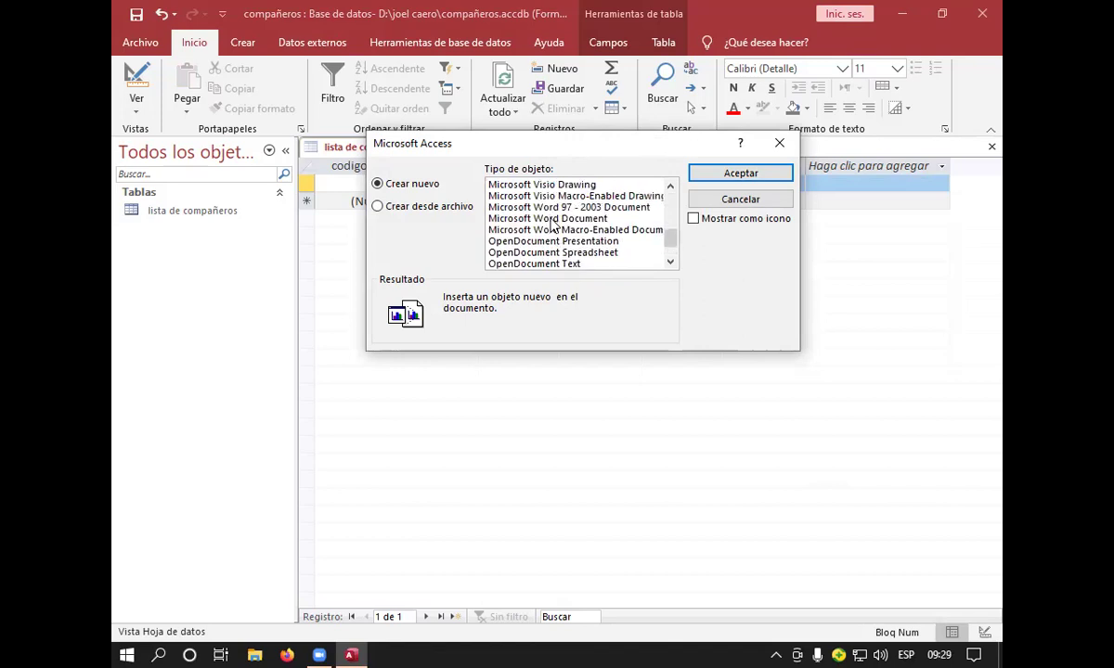
Insert a new Microsoft Word Document object into ana's foto field
click(553, 221)
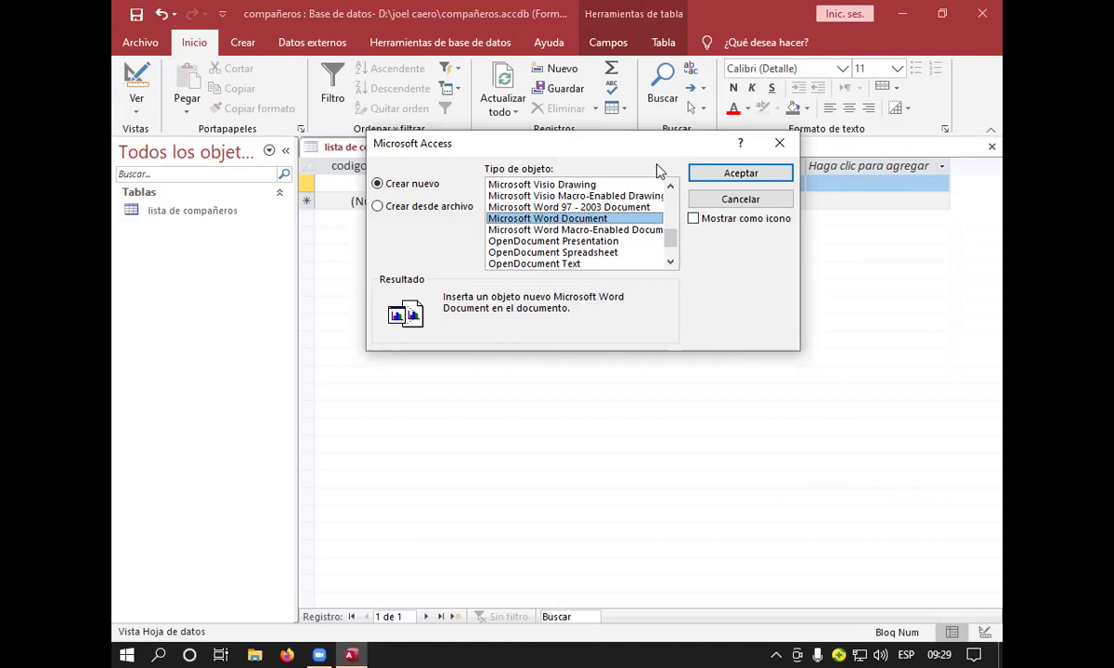
click(728, 179)
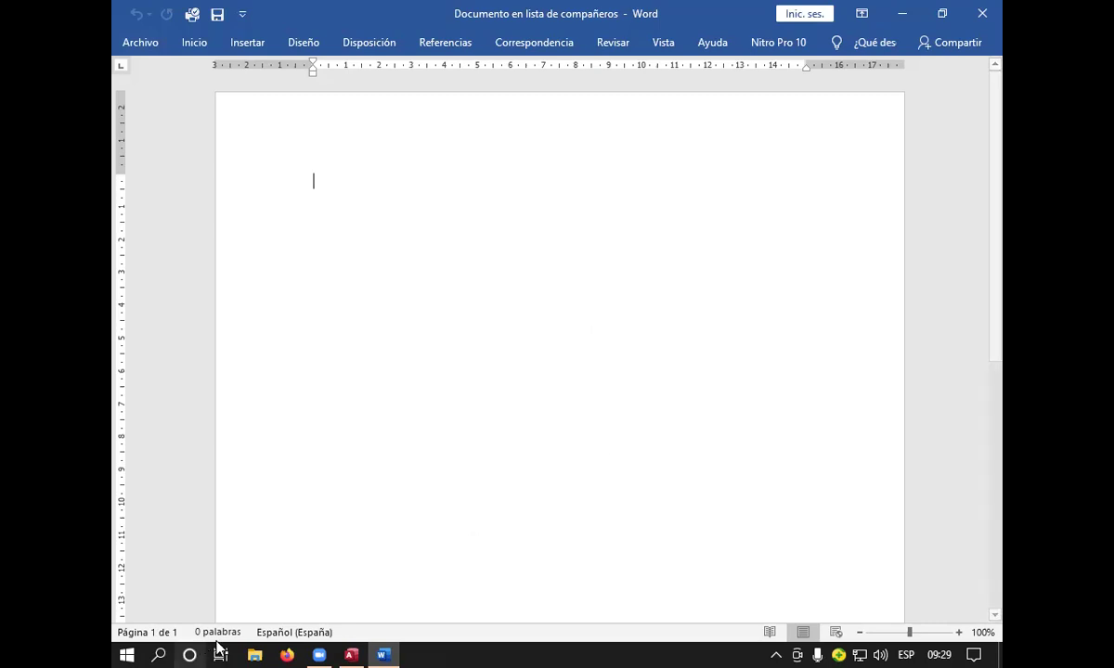
Switch to Firefox, which shows a blank new tab
click(287, 655)
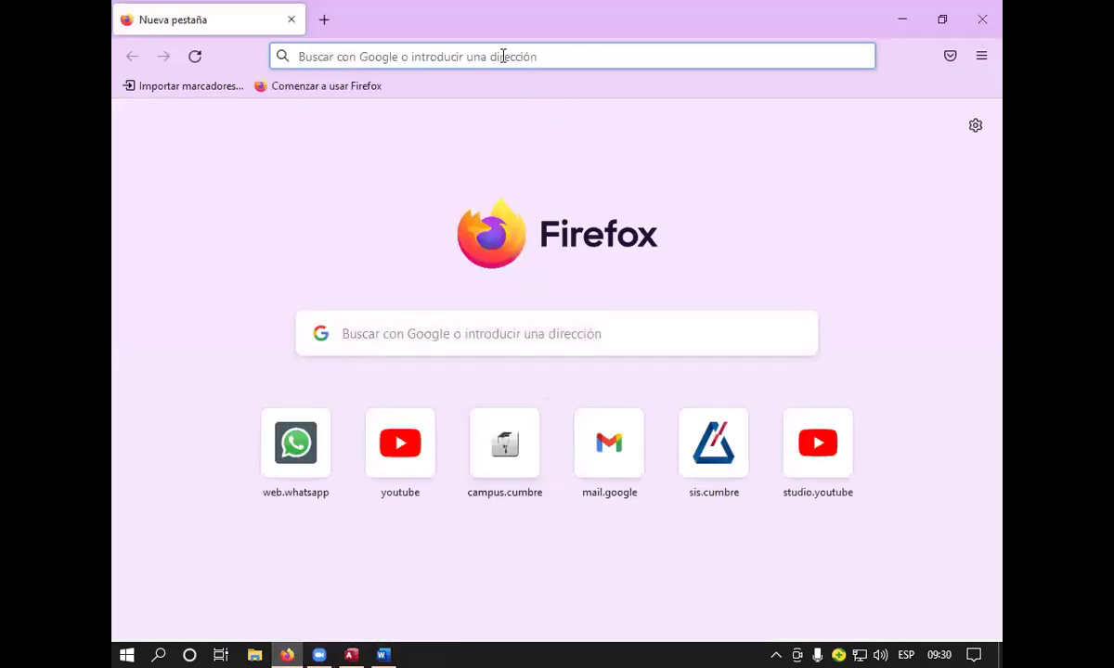
Search Google for 'fotos de mujer'
click(503, 56)
text(fo)
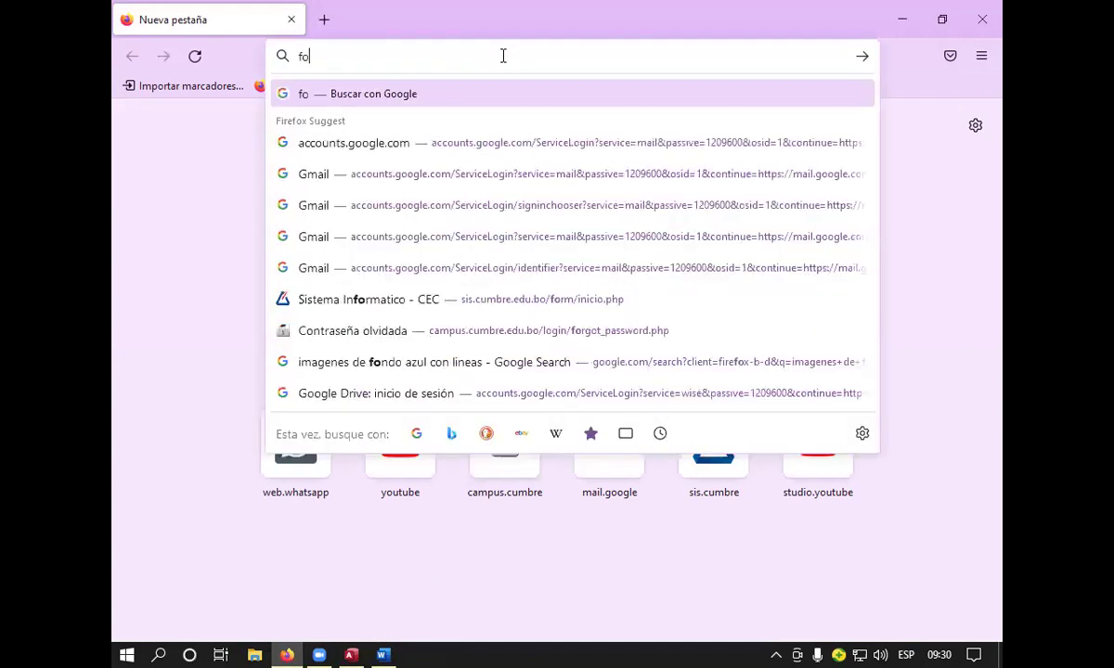
text(tos)
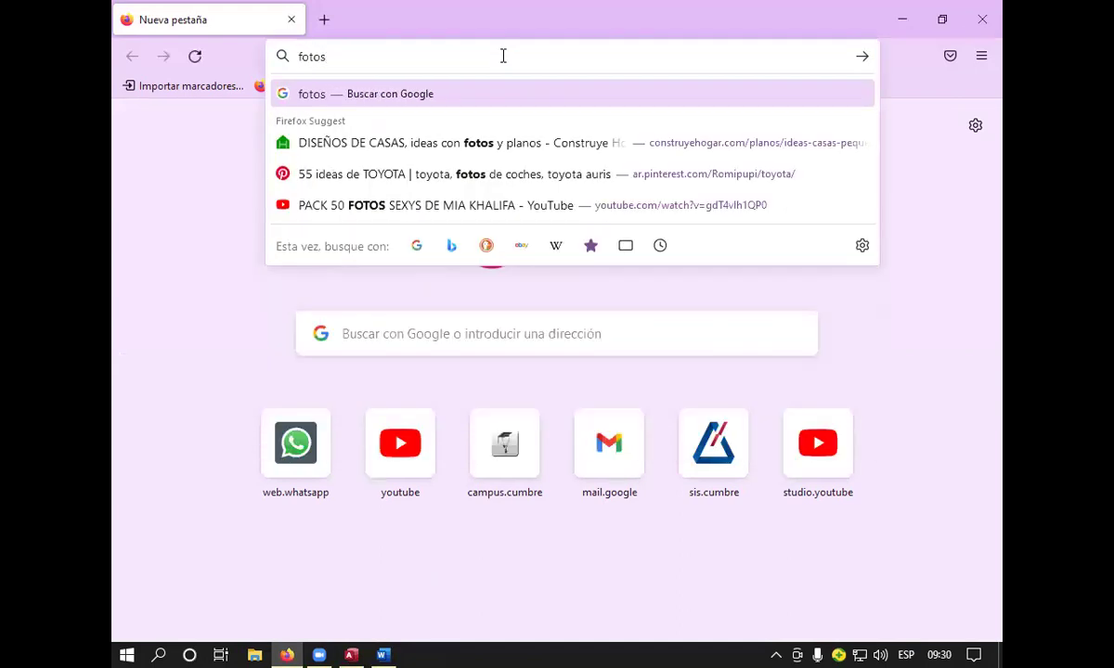
text( de muje)
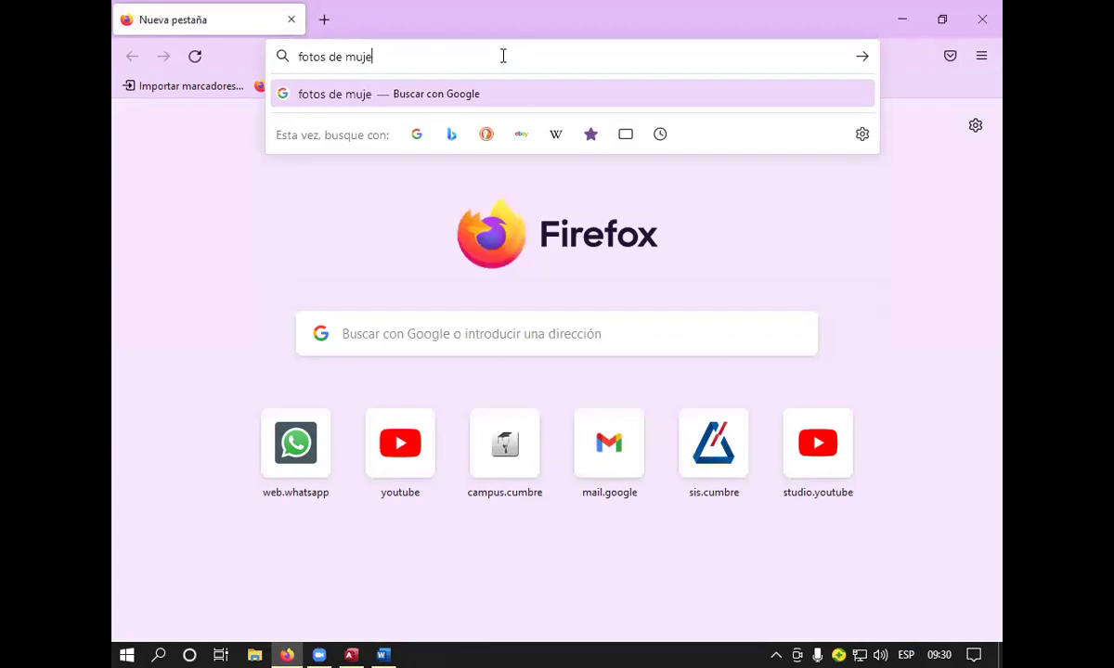
text(r)
key(Return)
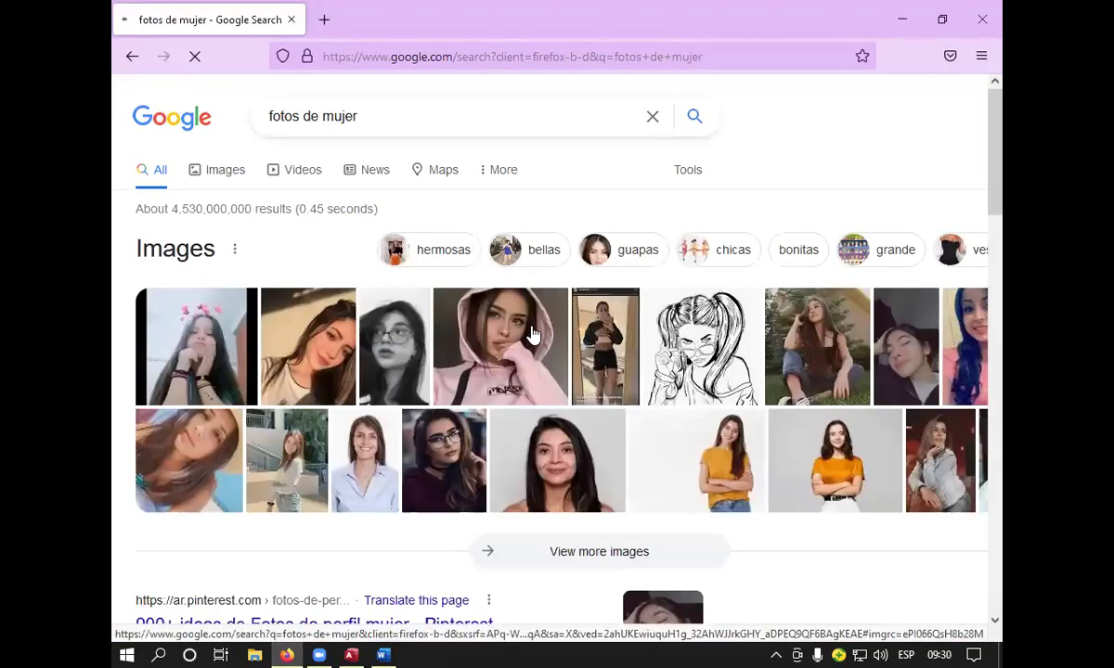
Browse the image results and open a large preview of the pink-hoodie photo
click(527, 327)
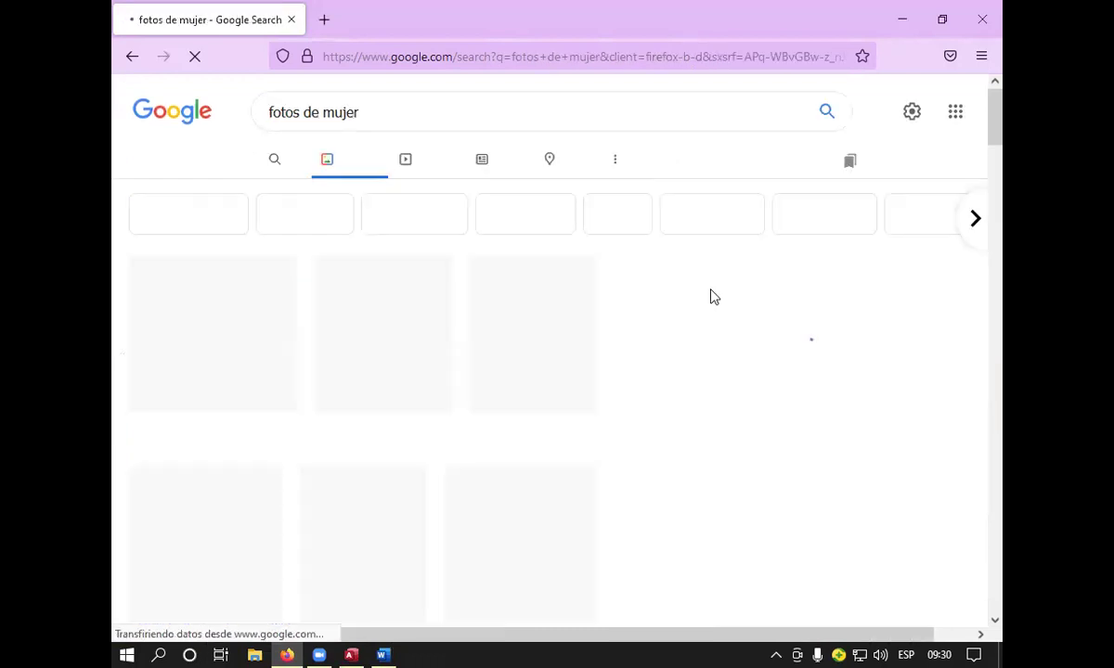
scroll(502, 278, down, 3)
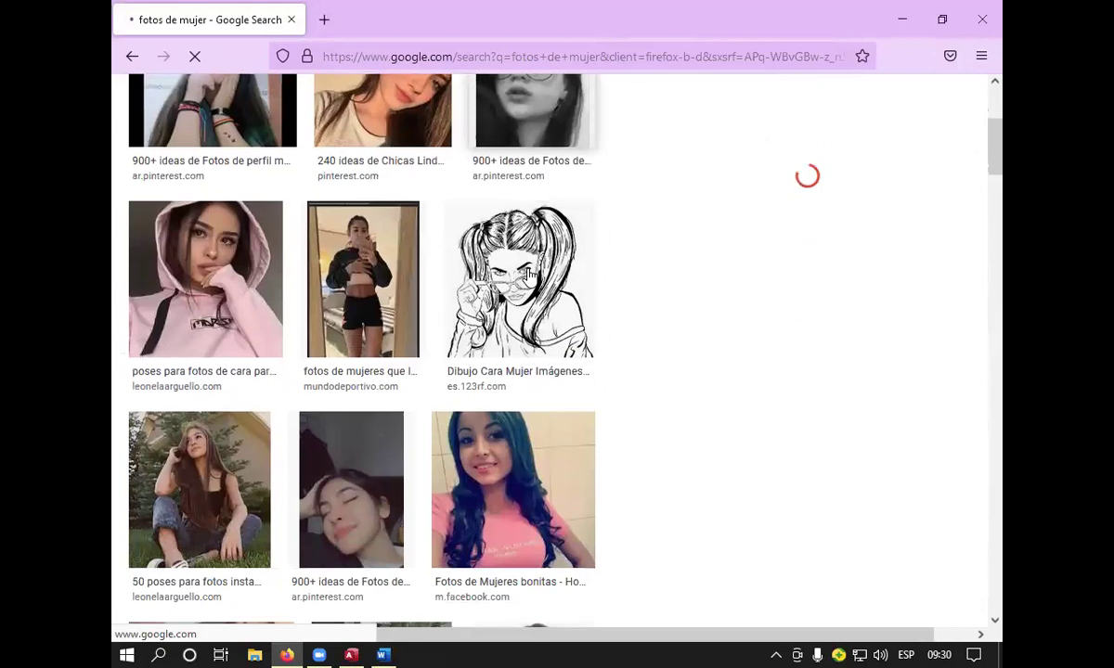
scroll(576, 241, down, 1)
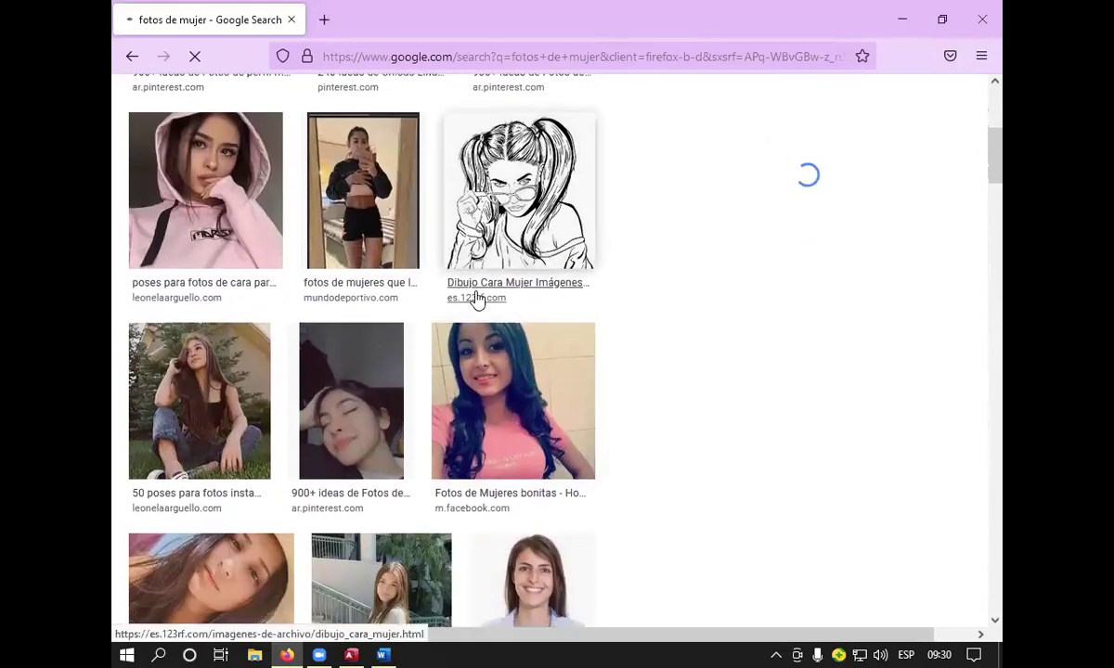
scroll(471, 297, down, 6)
scroll(469, 302, up, 3)
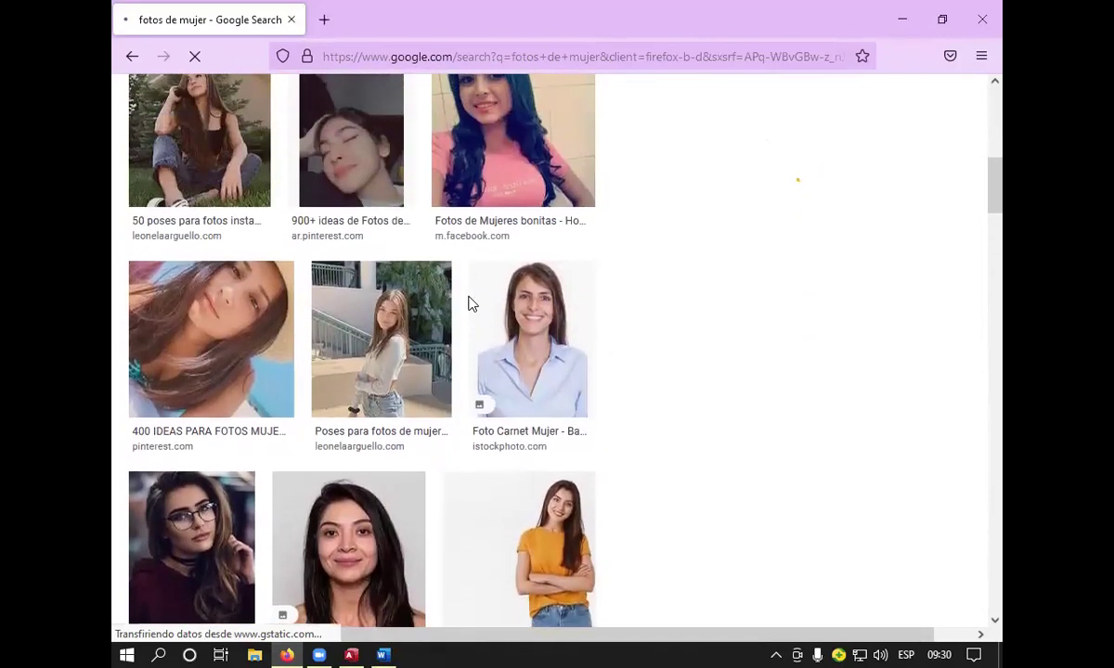
scroll(472, 316, down, 5)
click(474, 315)
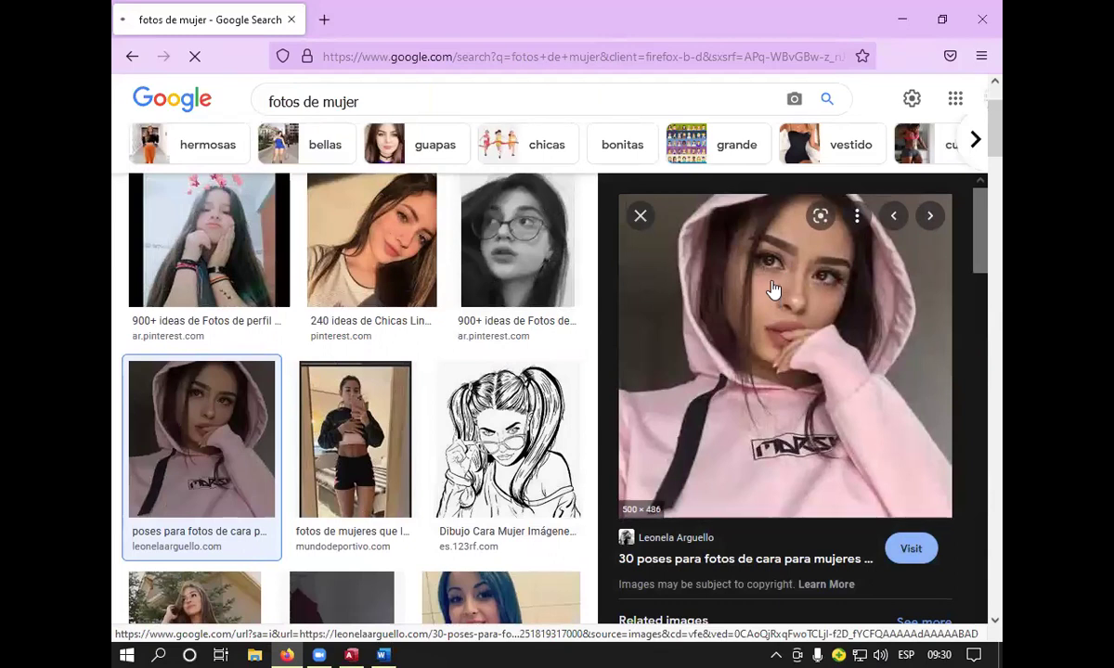
Copy the pink-hoodie image and return to the blank Word page's context menu
right_click(775, 290)
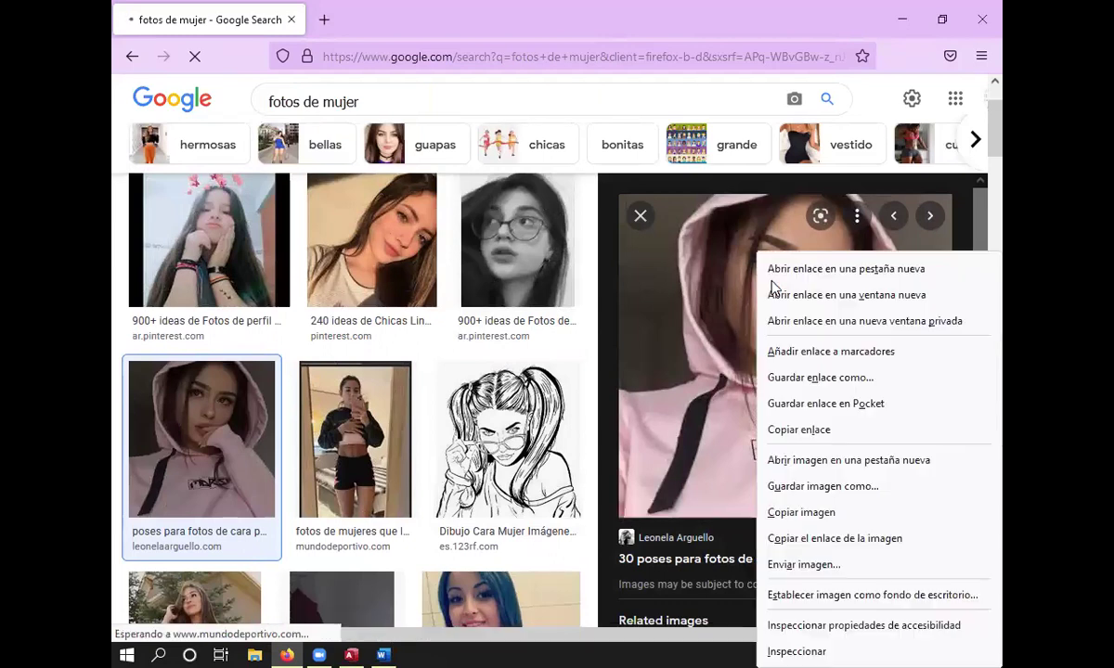
click(804, 515)
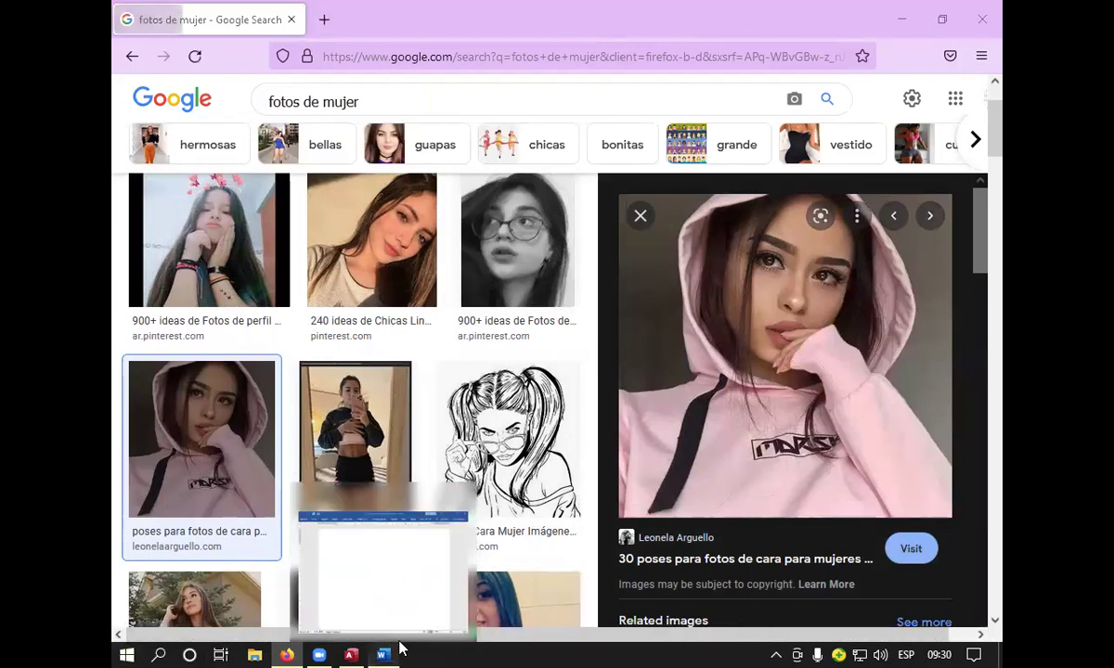
click(395, 653)
right_click(530, 370)
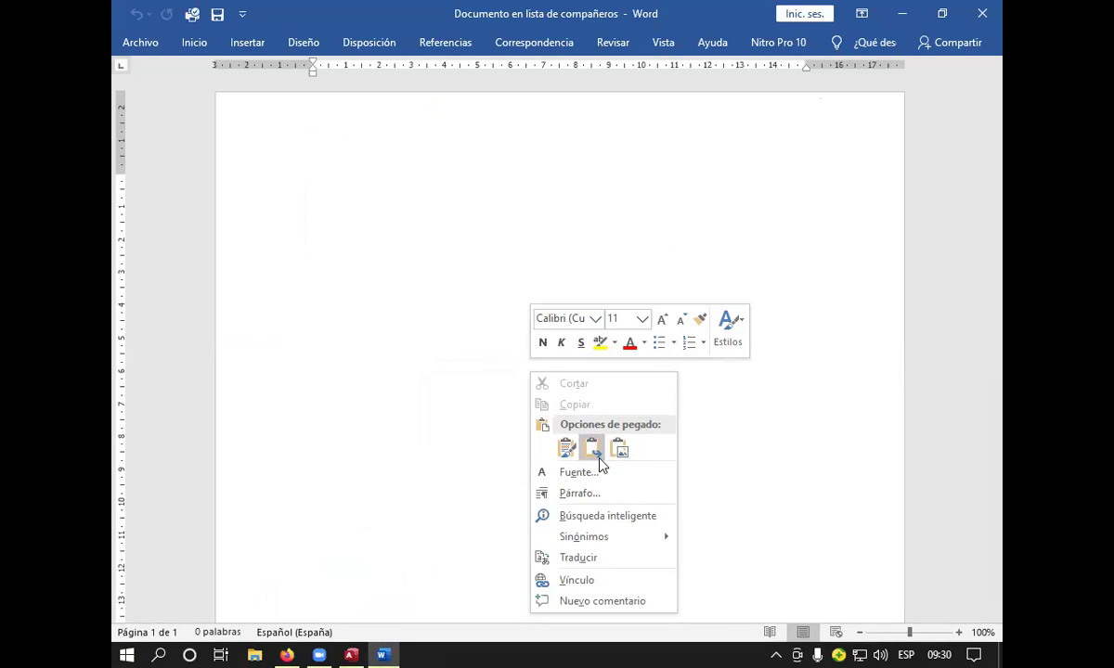
Paste the pink-hoodie photo onto the page, then view Inicio's Pegar choices
key(Return)
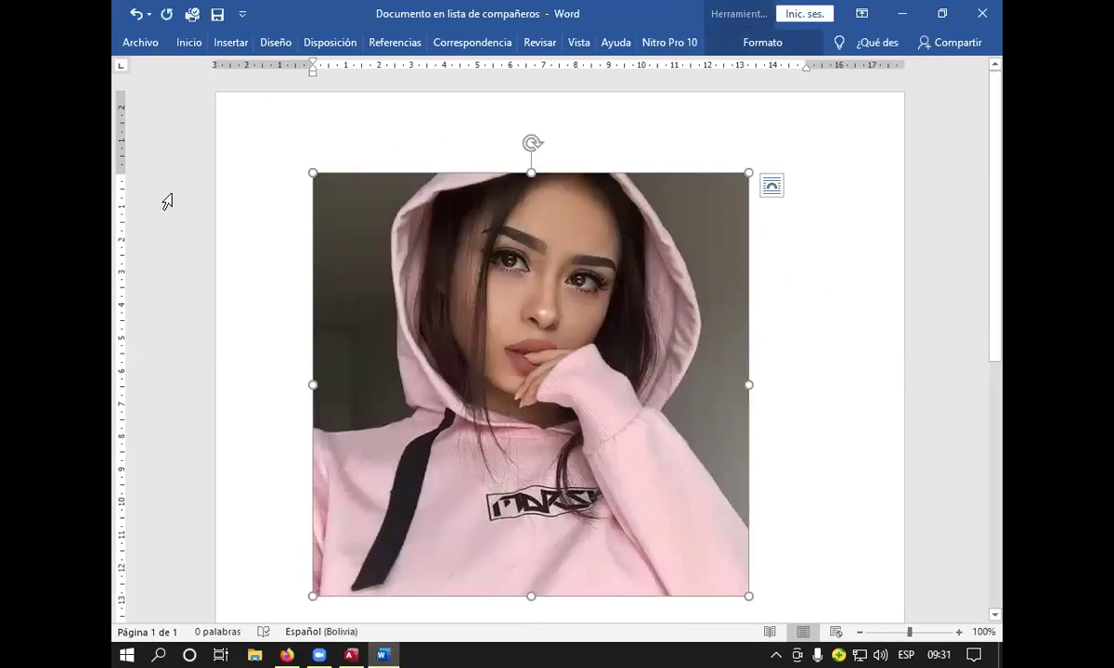
click(189, 43)
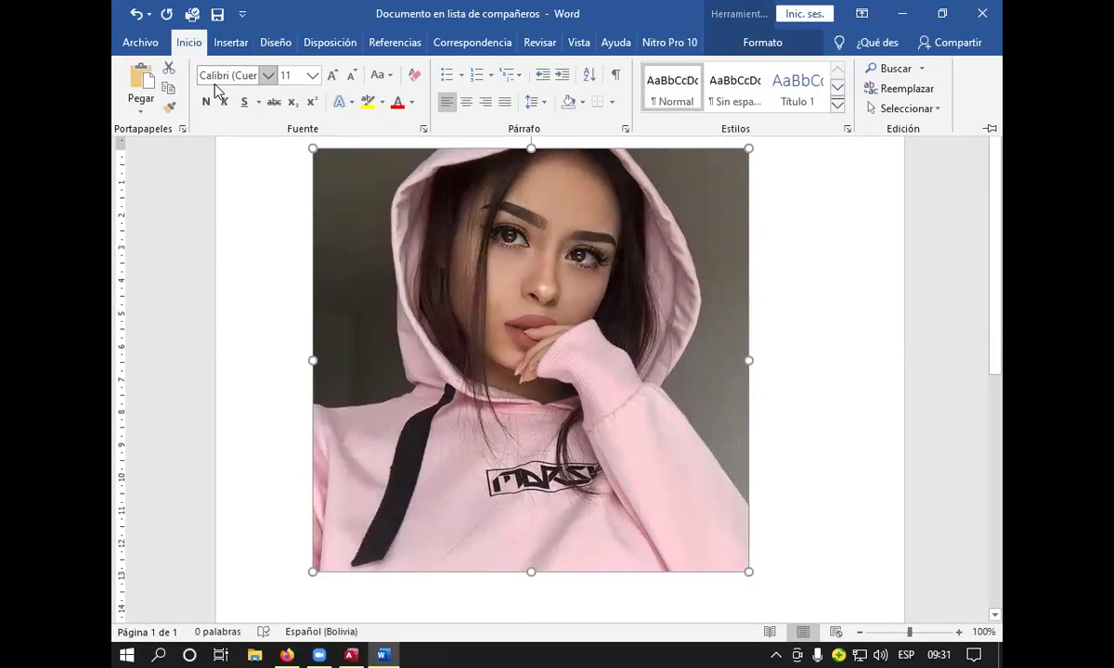
click(137, 111)
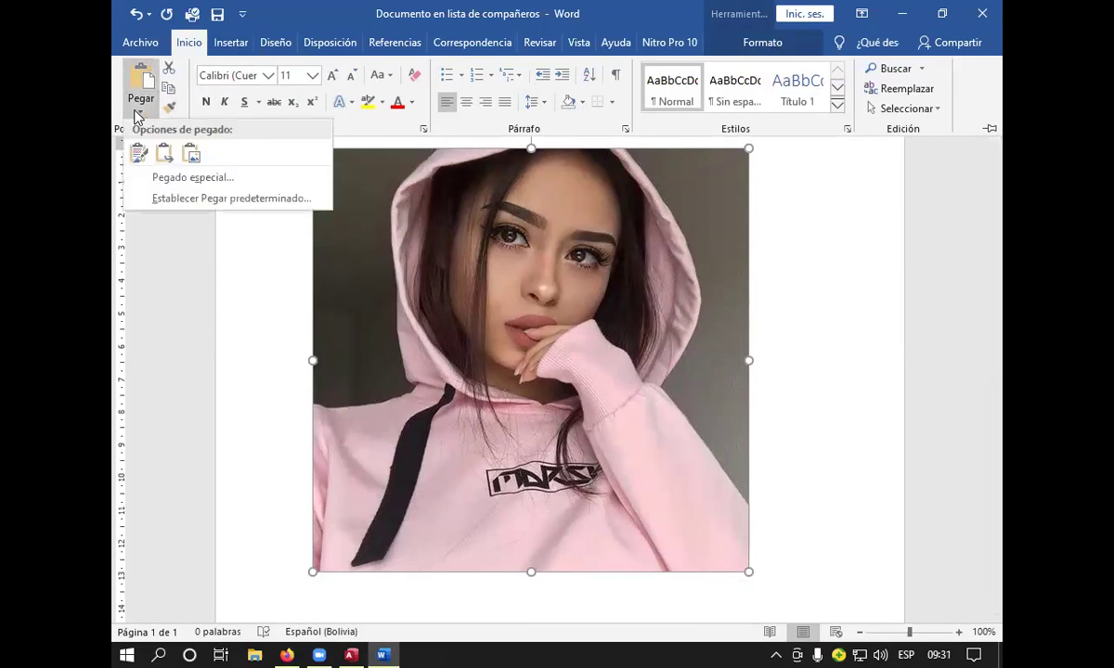
click(189, 178)
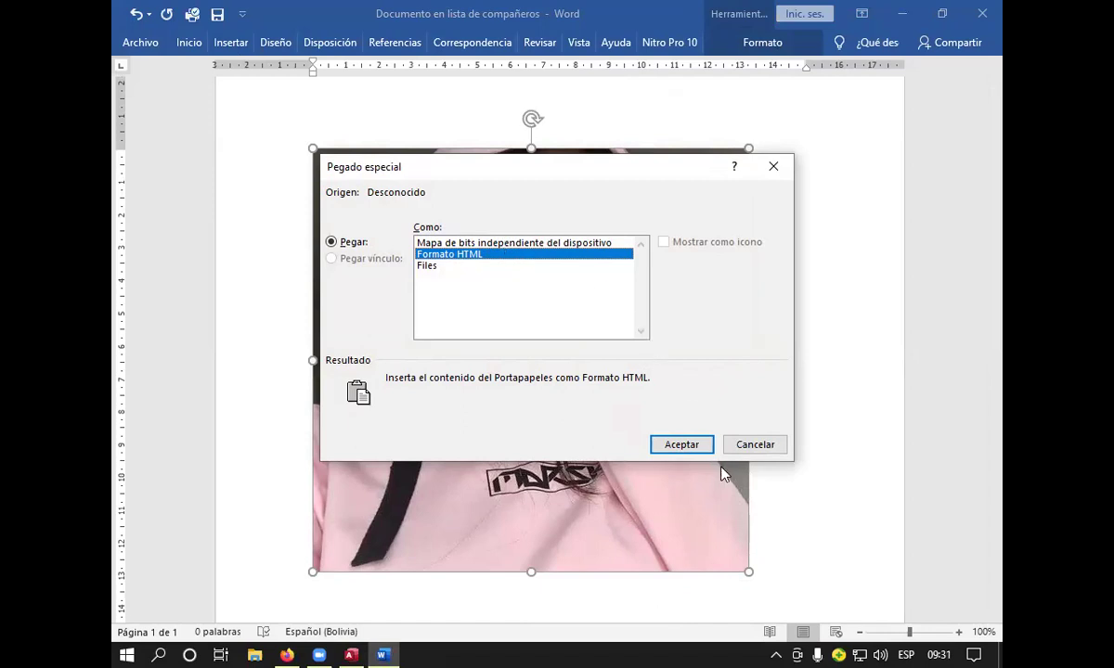
click(755, 446)
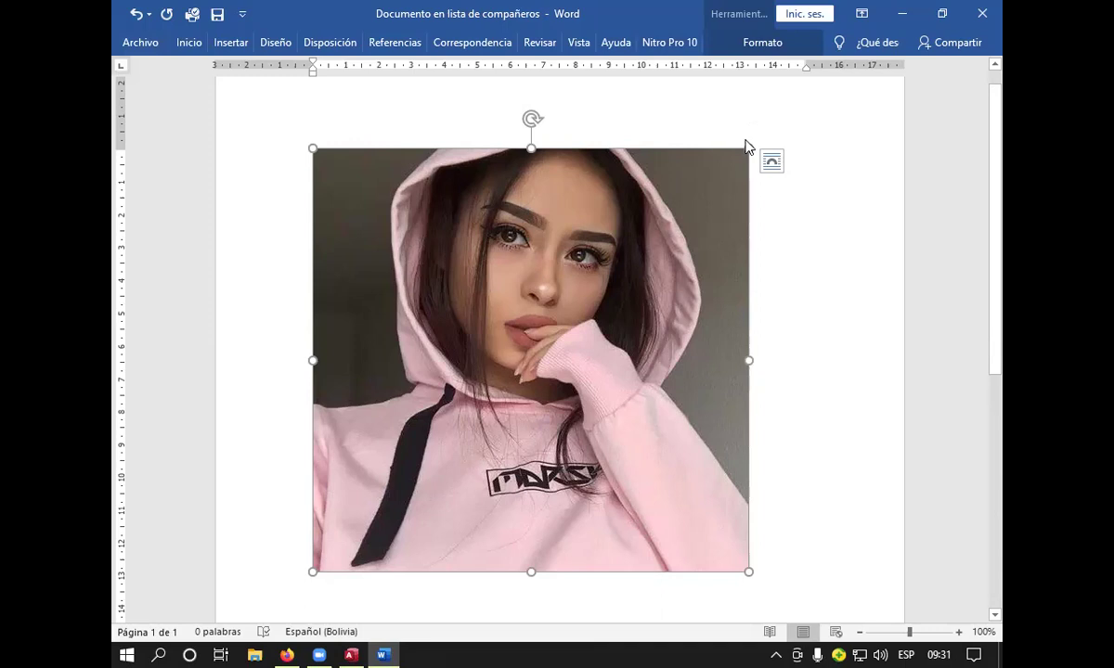
Drag the photo's corner handles inward to shrink it to a small thumbnail
drag(748, 144, 570, 149)
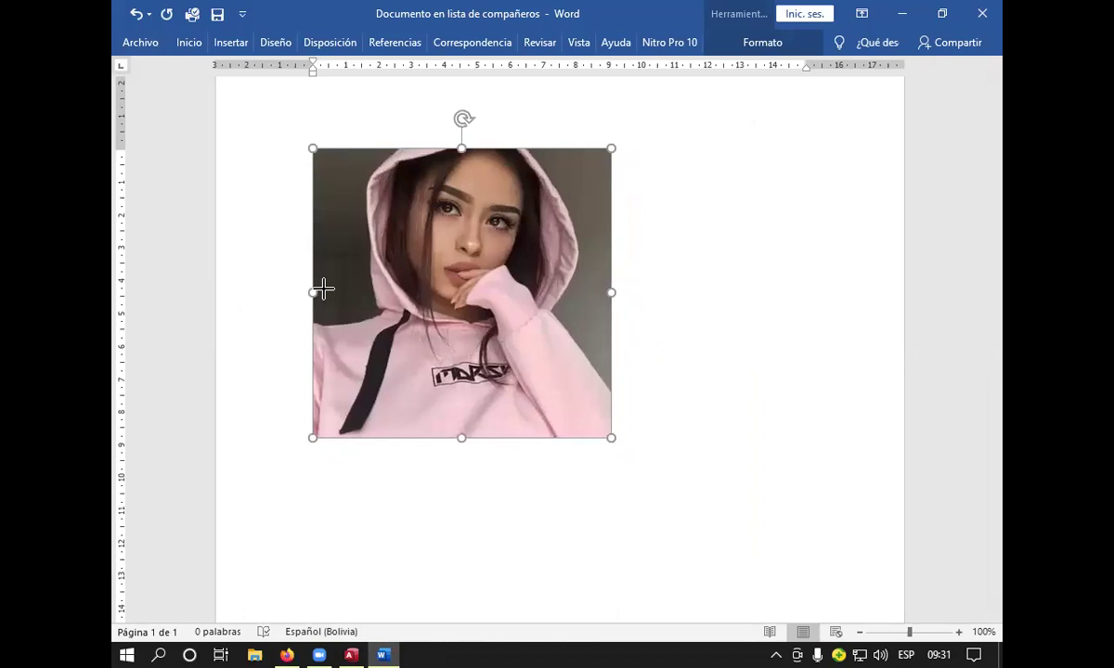
key(ctrl+y)
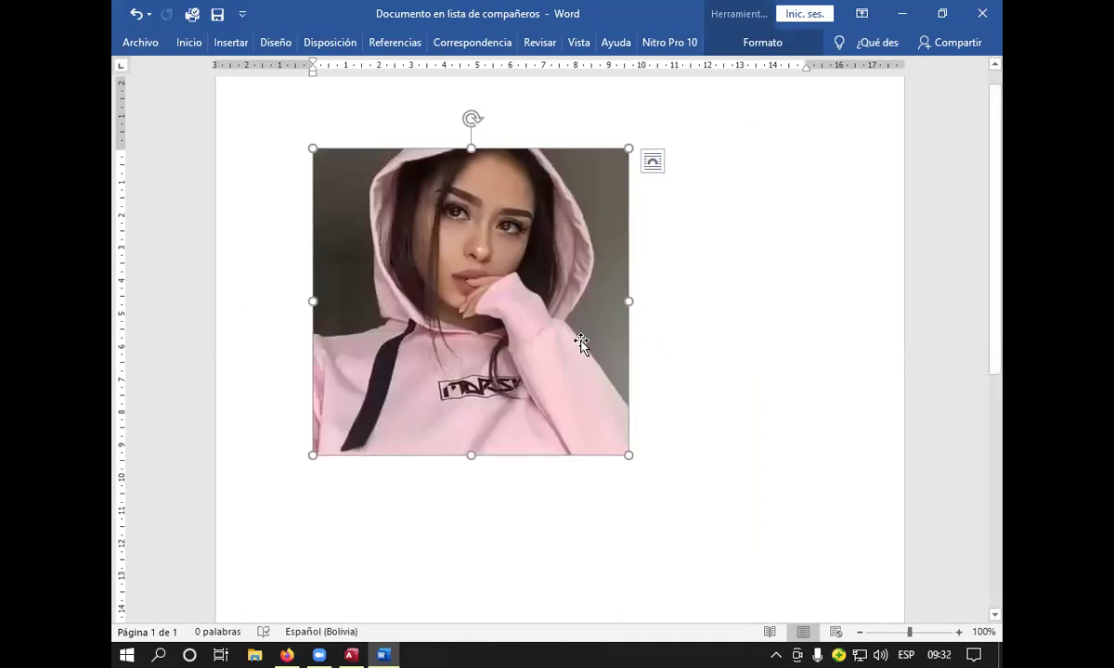
drag(628, 452, 468, 274)
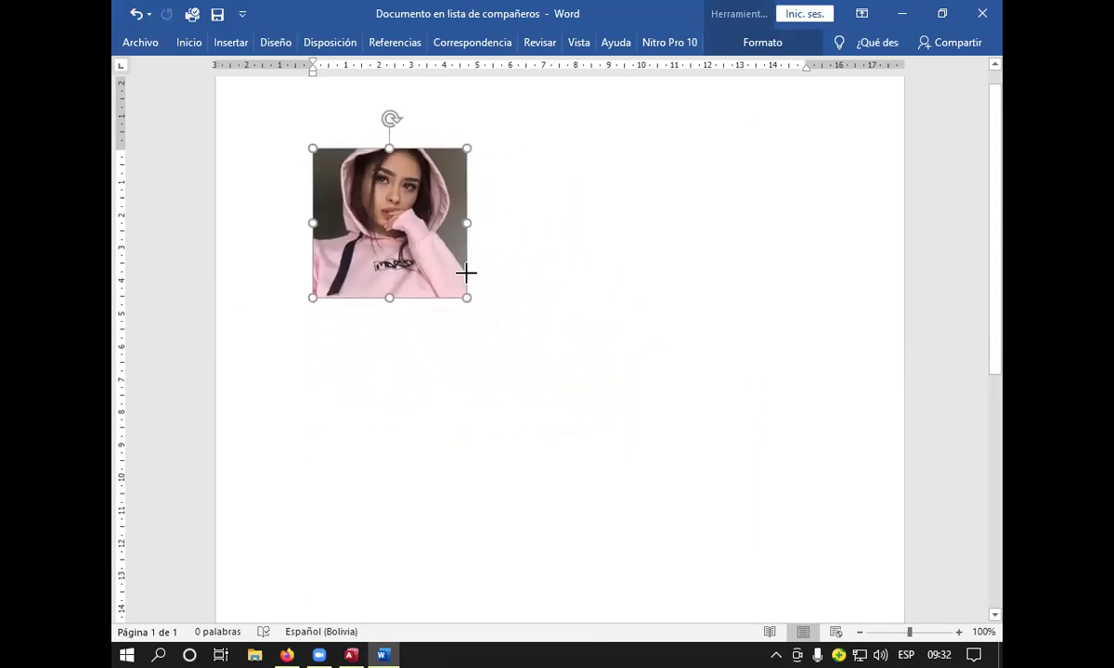
click(435, 241)
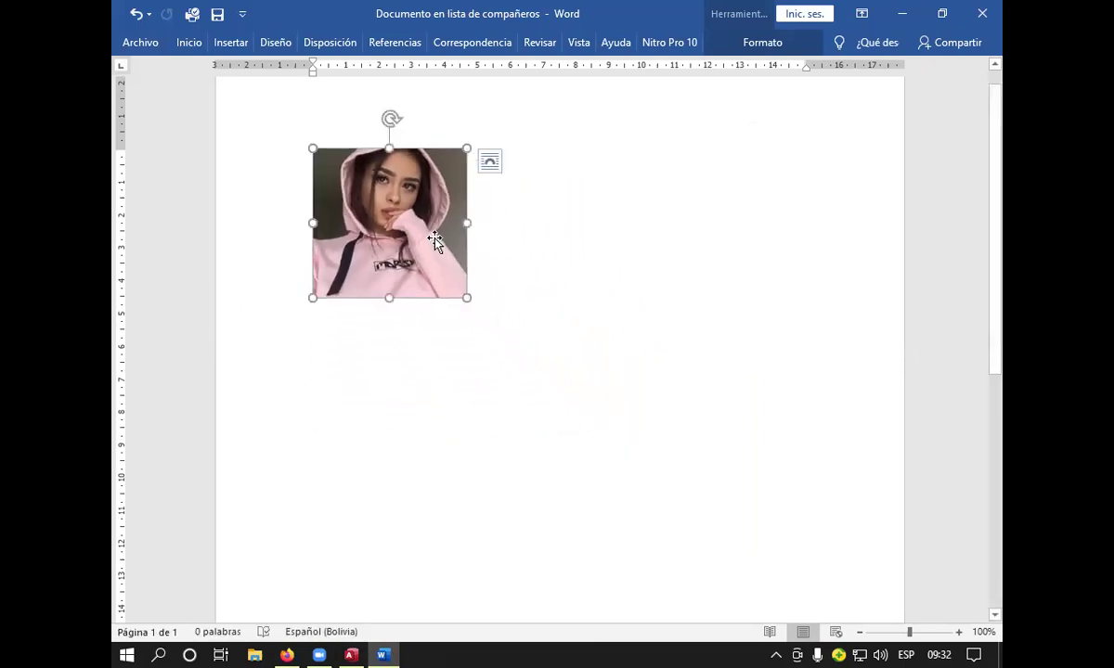
Set the photo's Ajustar texto wrapping to Transparente
right_click(438, 242)
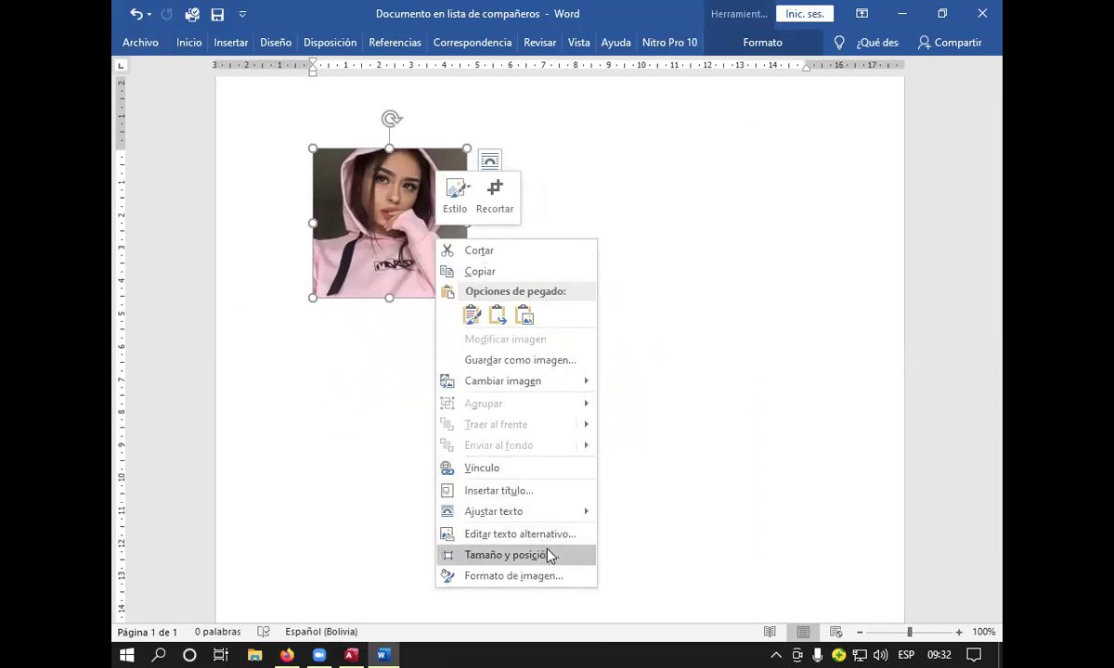
mouse_move(555, 513)
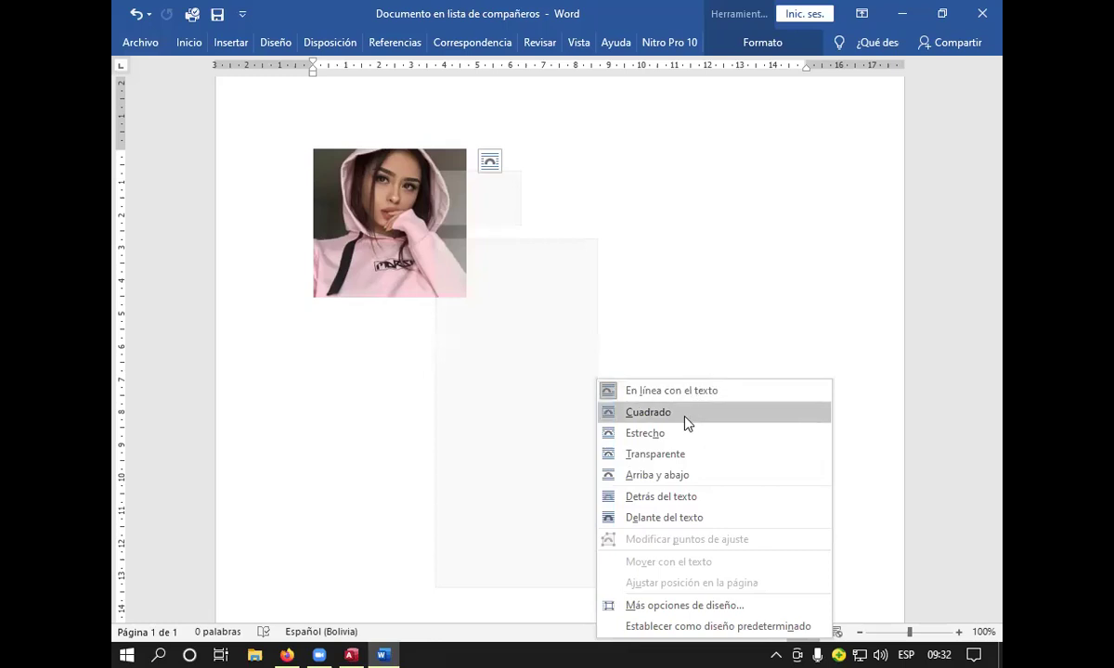
click(698, 456)
Shrink the photo slightly and position it near the page's top-left
drag(406, 210, 576, 340)
drag(636, 279, 617, 297)
click(665, 222)
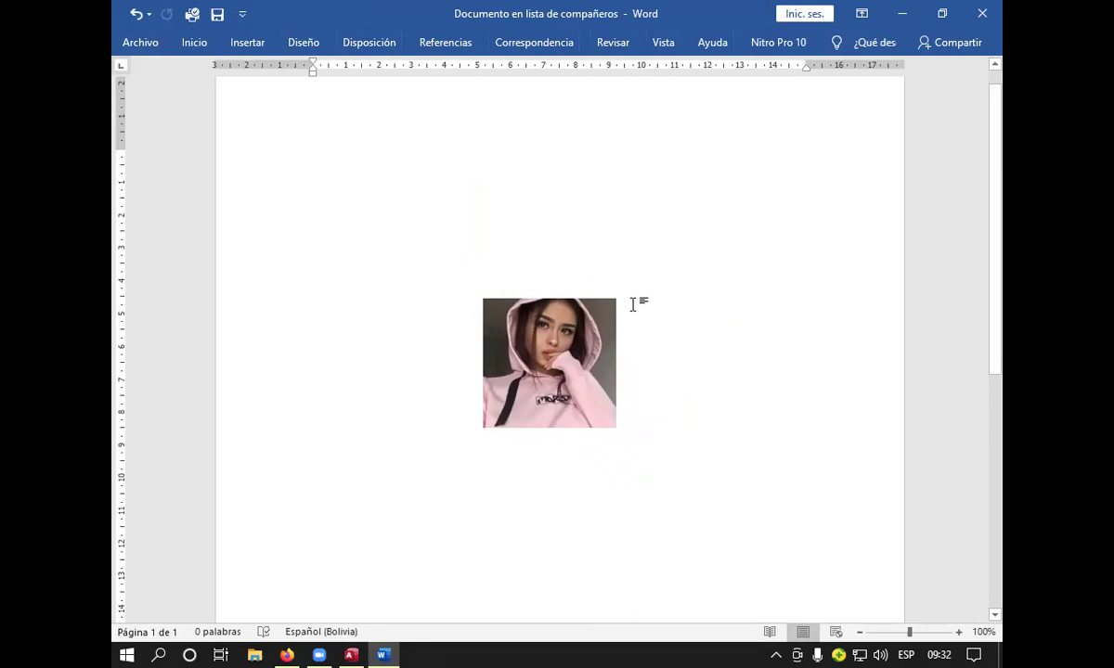
drag(528, 302, 342, 152)
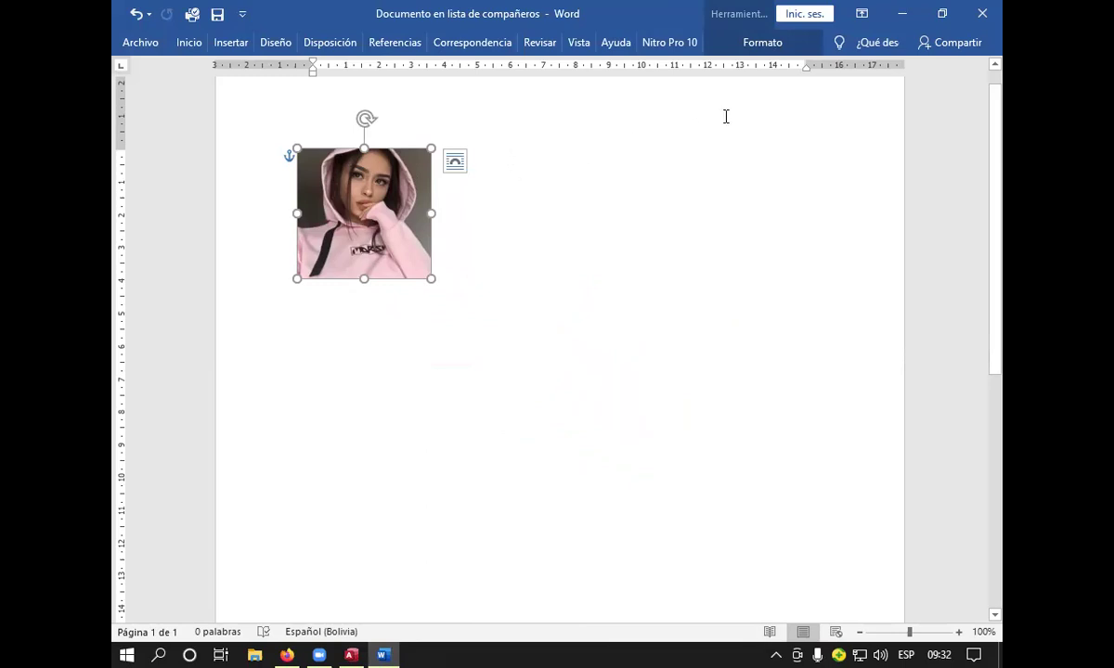
Close the Word photo document and return to Access to open ana's embedded Microsoft Word object in the foto field
click(1000, 14)
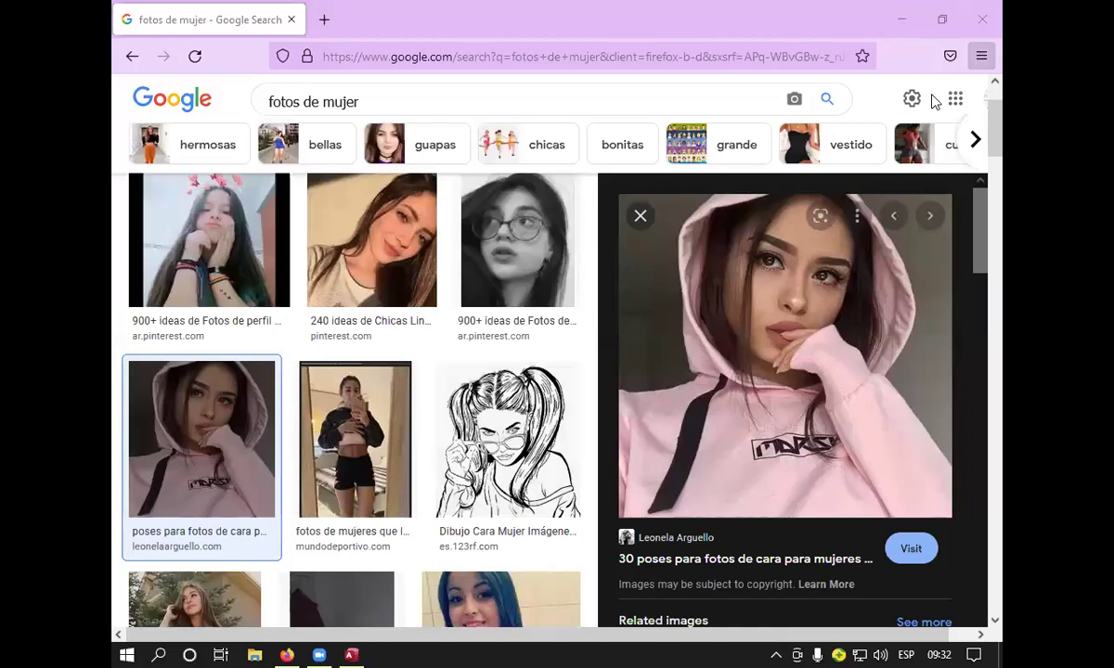
mouse_move(358, 652)
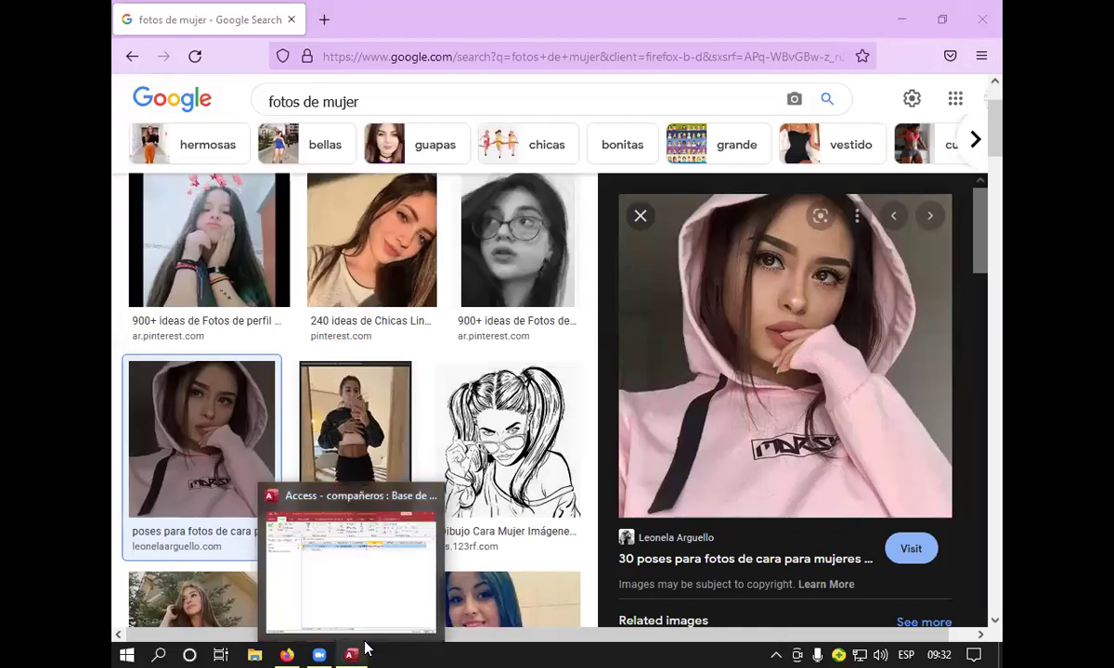
click(354, 654)
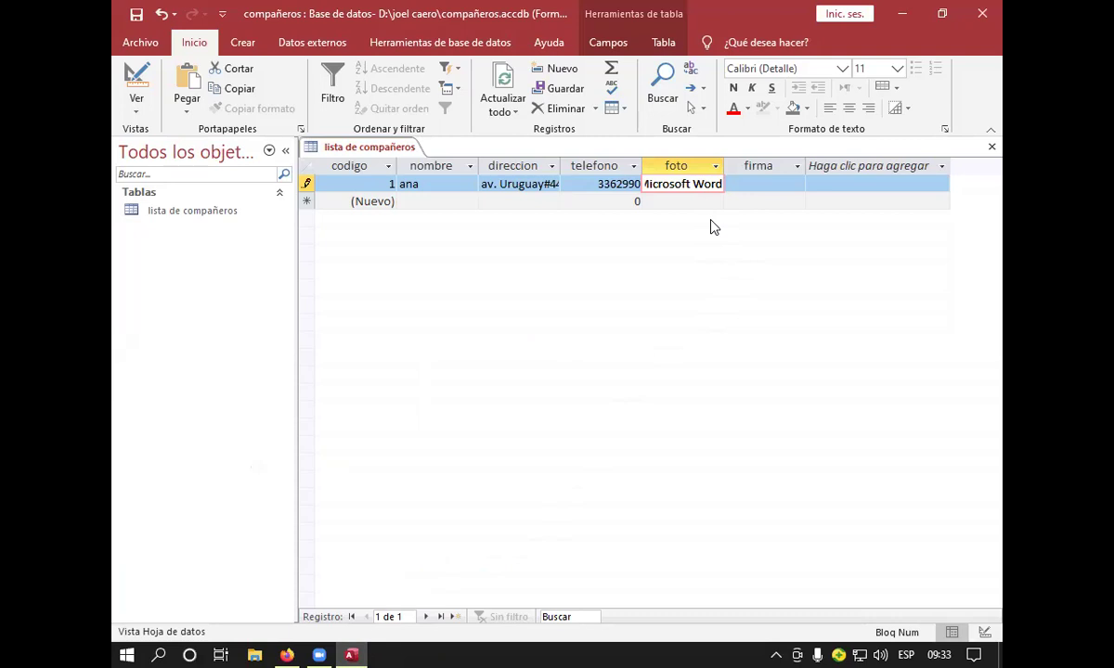
double_click(696, 183)
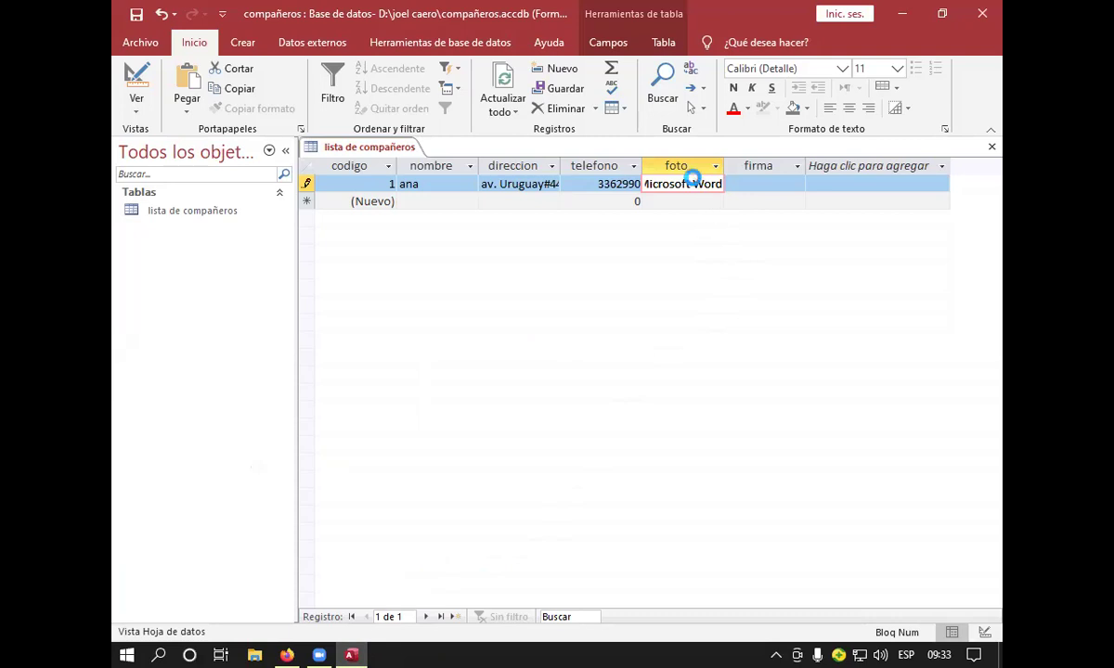